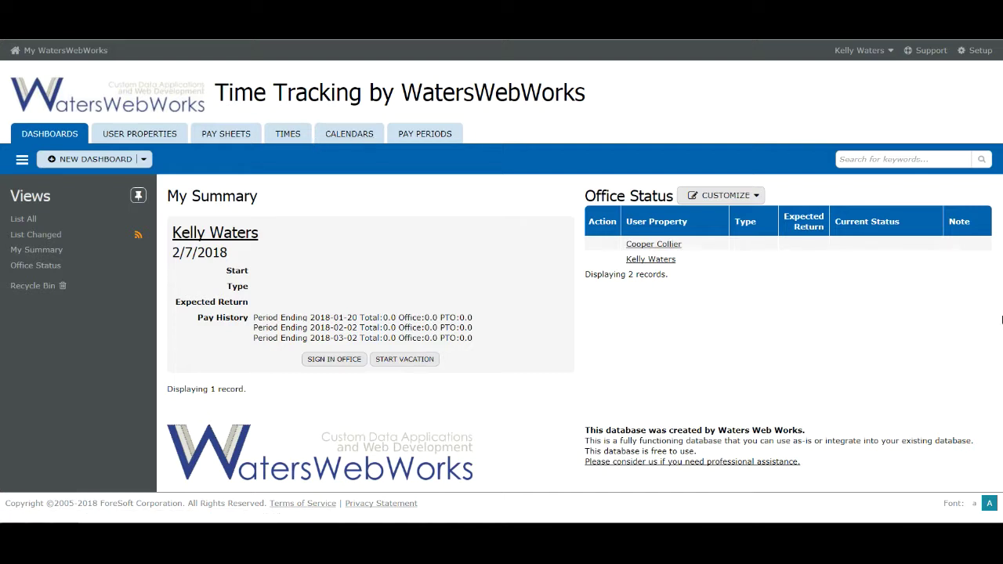
Change the account role to Default Role and sign in to the office for 2/7/2018
left_click(859, 50)
mouse_move(860, 136)
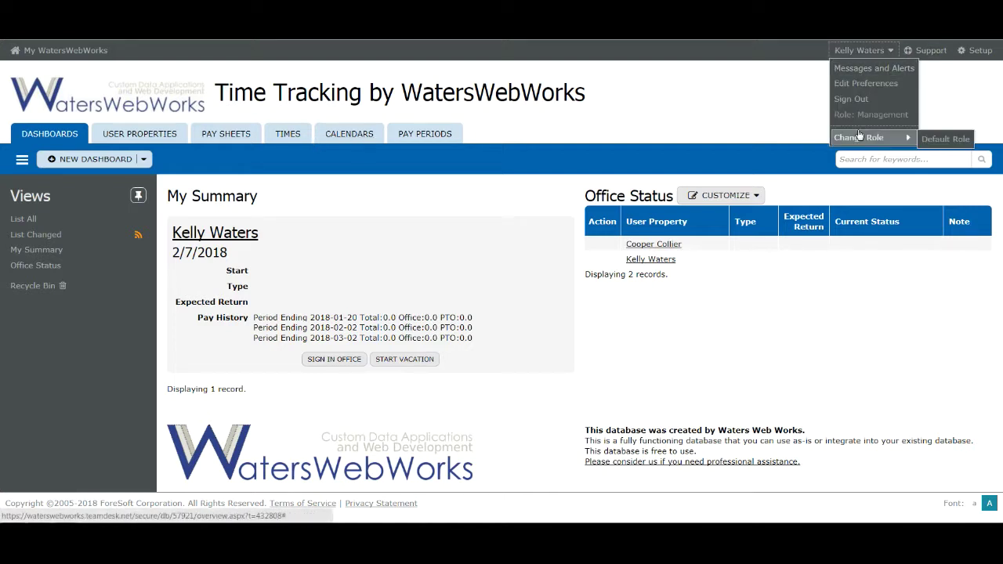
left_click(945, 140)
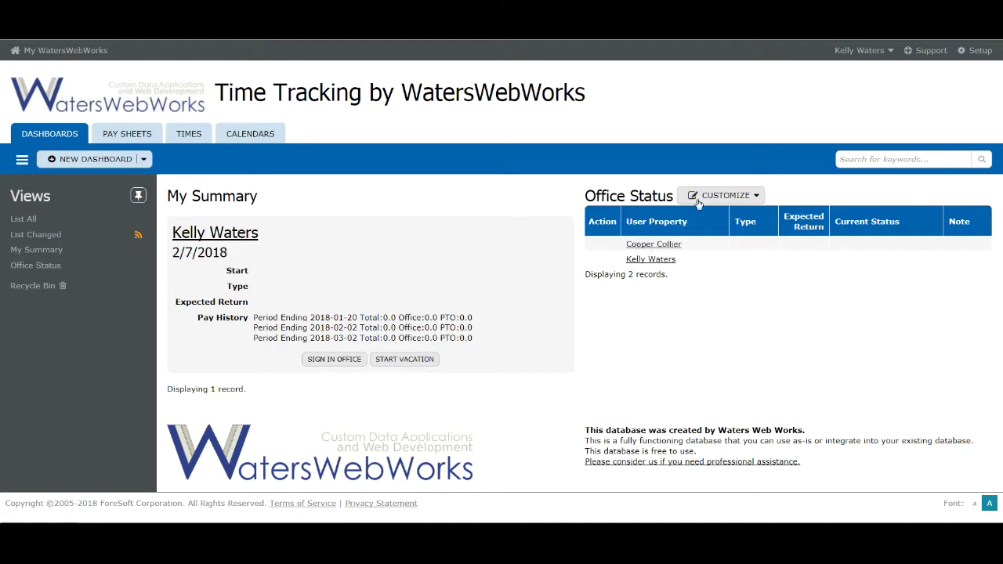
left_click(337, 360)
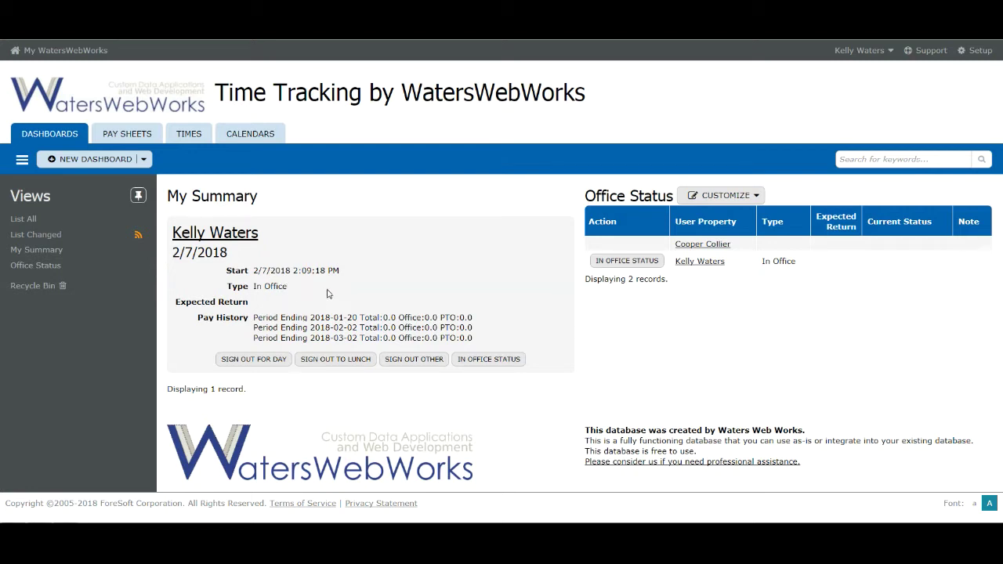
Sign out to lunch and sign back in from lunch
left_click(347, 367)
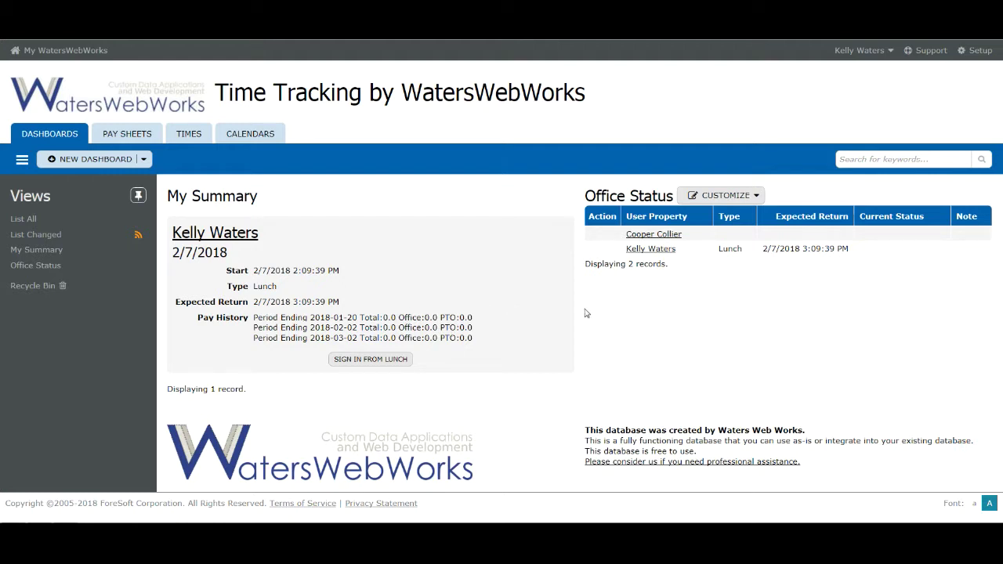
left_click(364, 361)
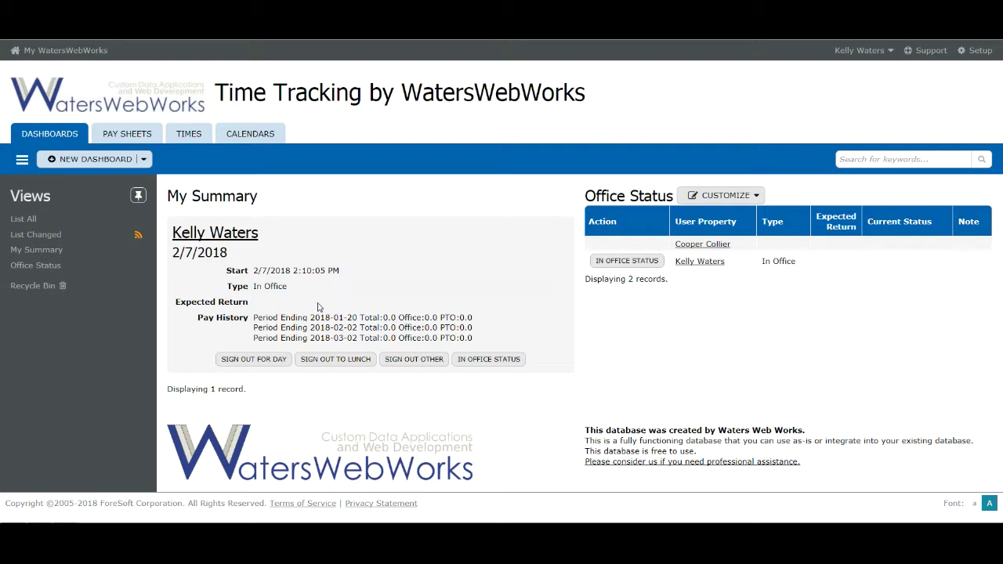
Sign out as Other with expected return 2/7/2018 2:30 PM and the note "Running to the office supply store."
left_click(397, 362)
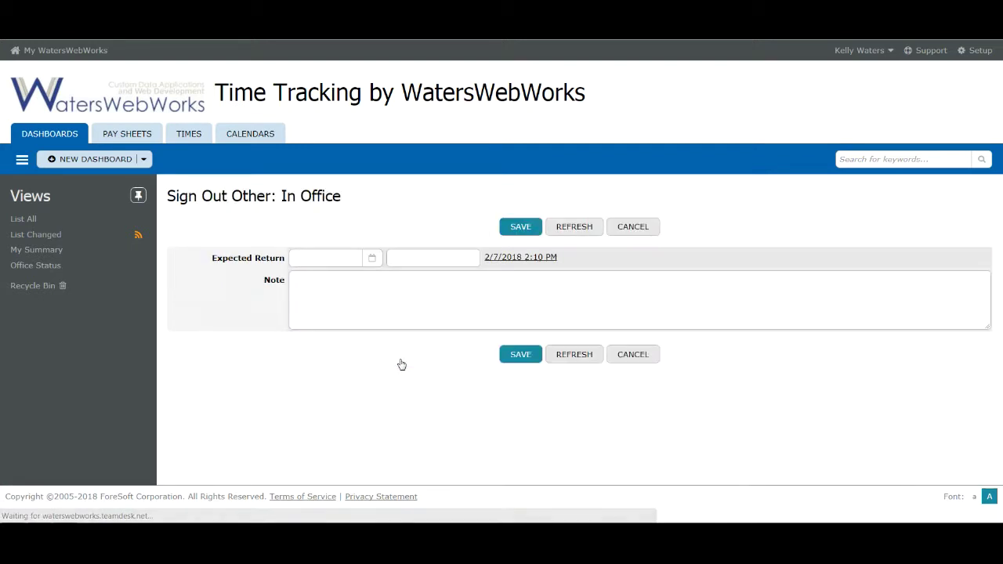
left_click(513, 258)
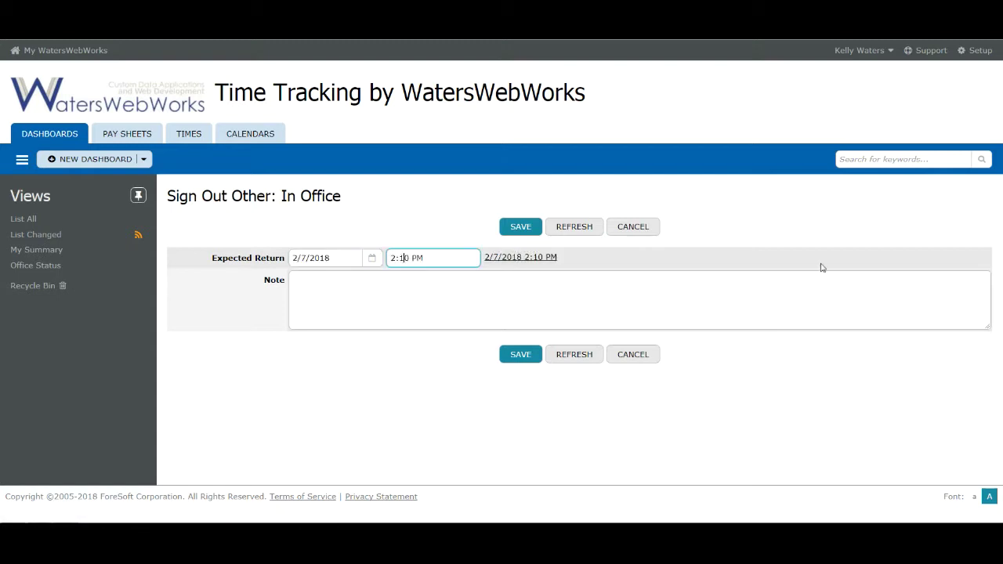
key("BackSpace")
type("3")
key("Tab")
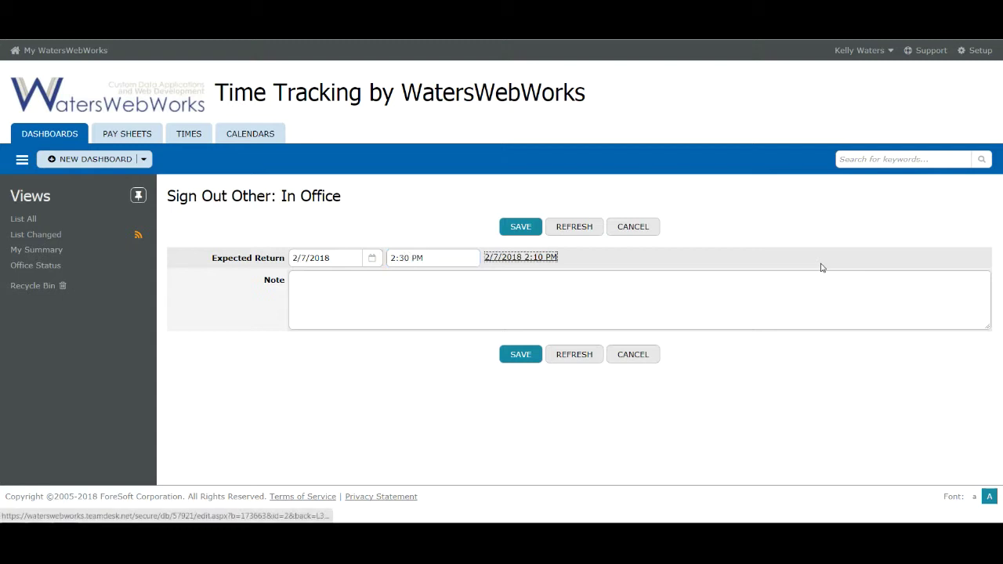
key("Tab")
type("Running to the office supply store.")
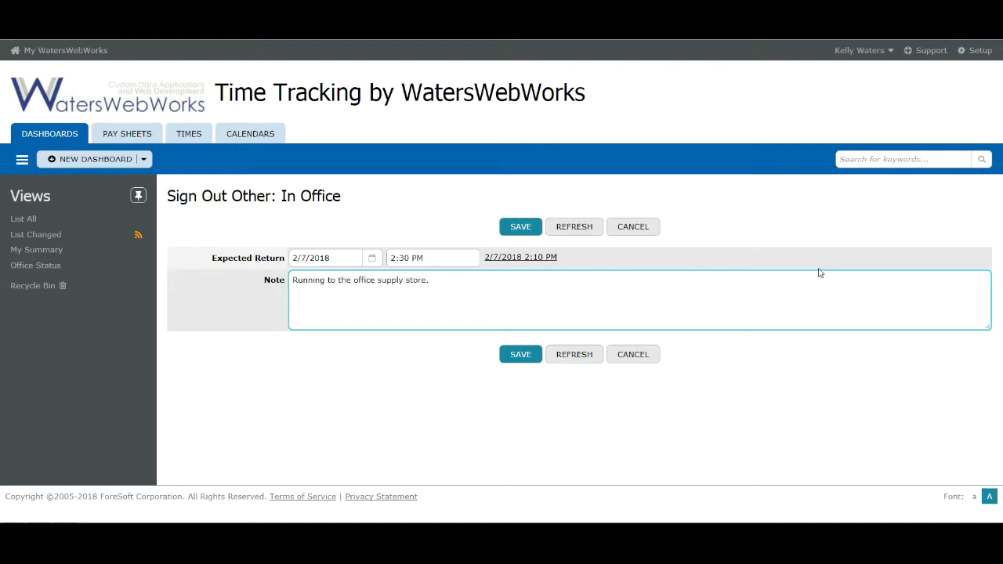
left_click(520, 226)
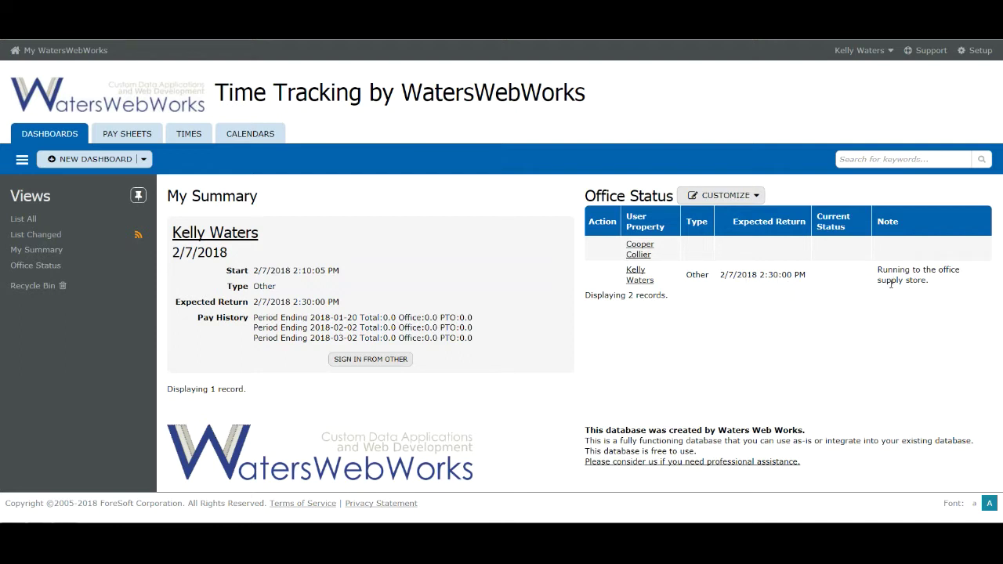
Sign in from Other and save the in-office current status as Emergency Only
left_click(364, 361)
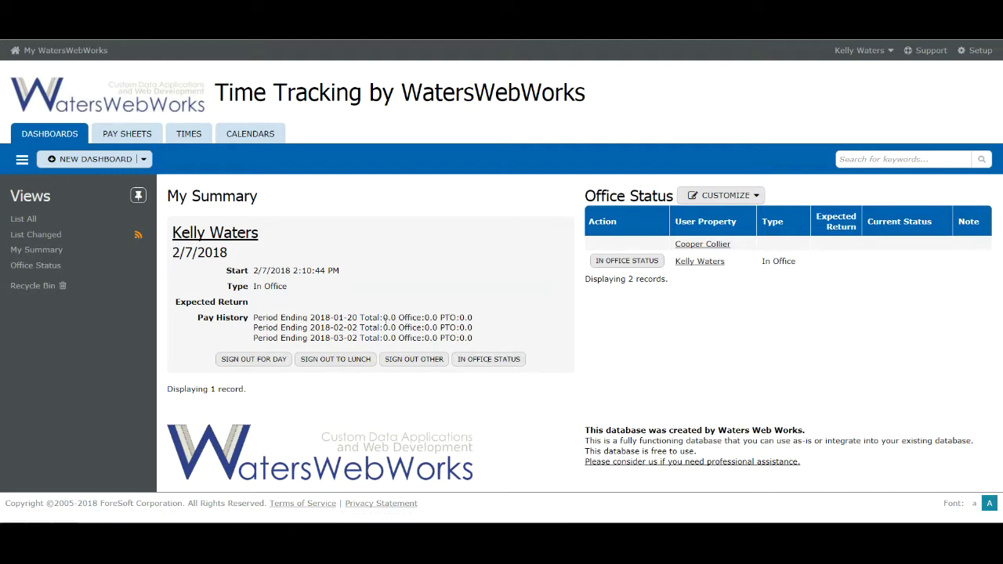
left_click(487, 360)
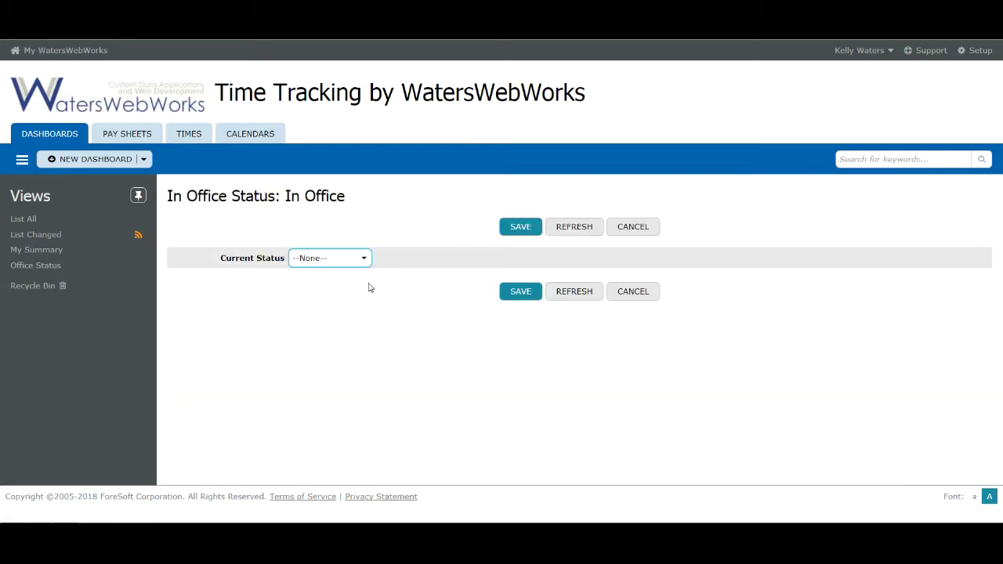
left_click(330, 260)
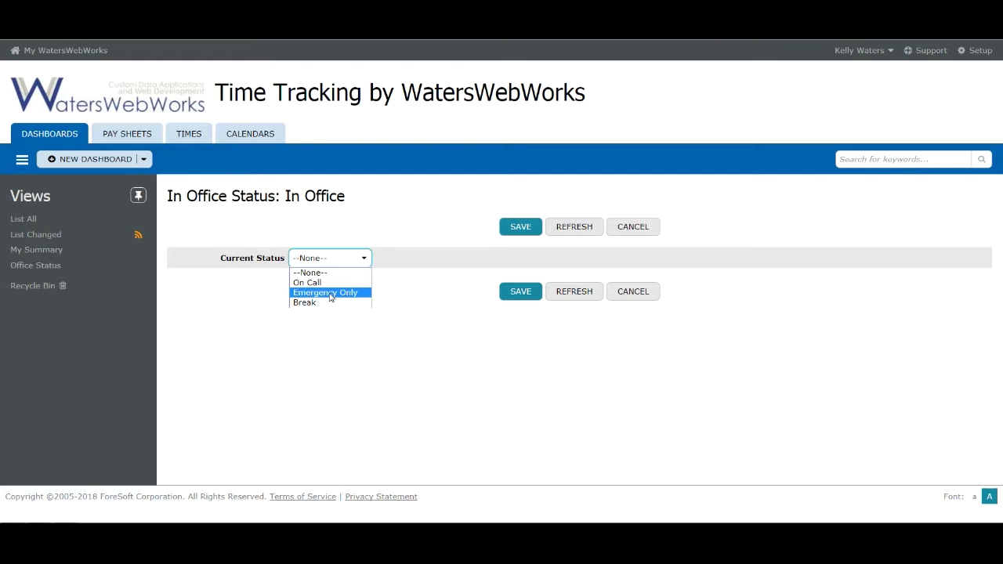
left_click(329, 292)
left_click(517, 232)
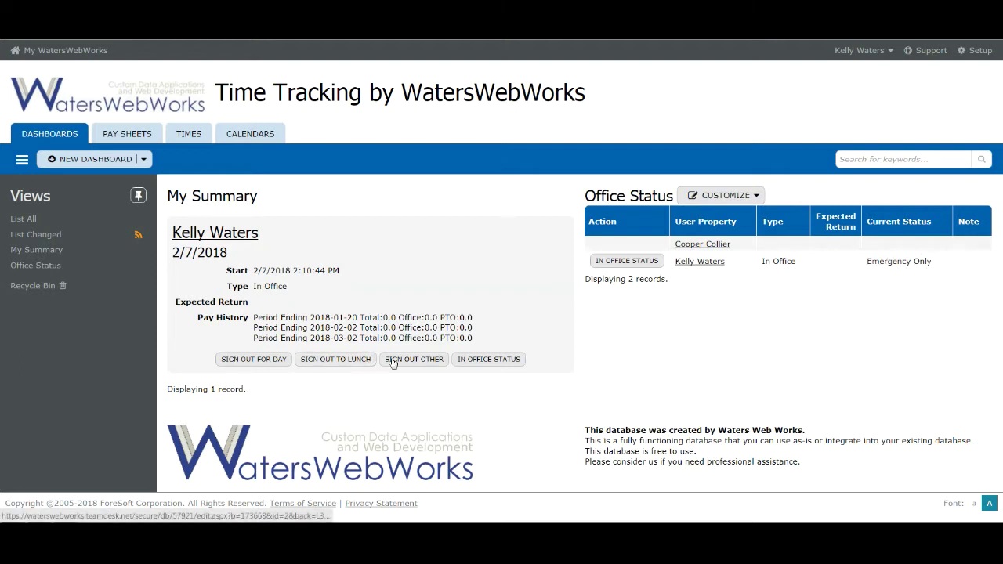
Sign out for the day and start a vacation from 2/7/2018 2:11 PM with expected return 2/14/2018 2:11 PM
left_click(256, 362)
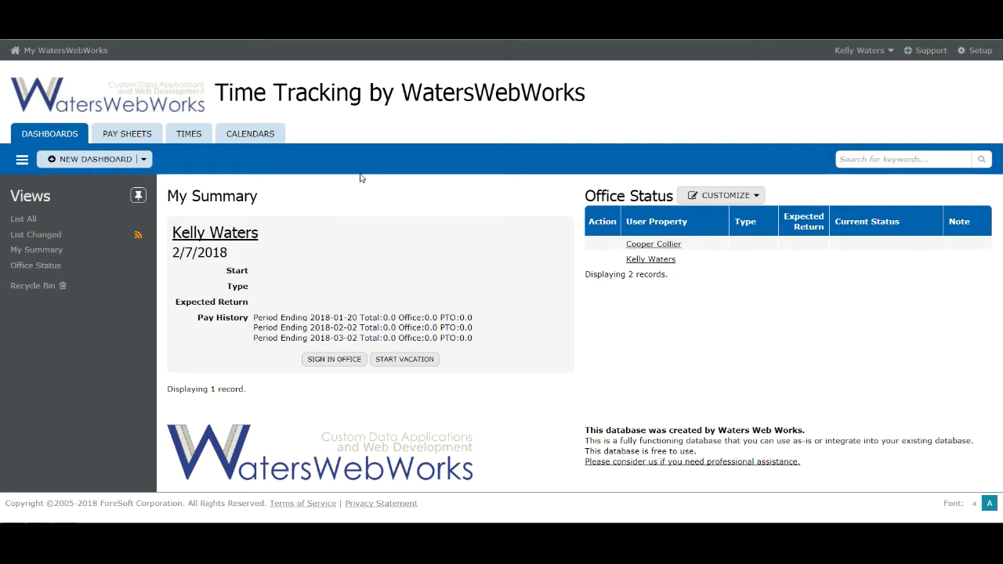
left_click(415, 358)
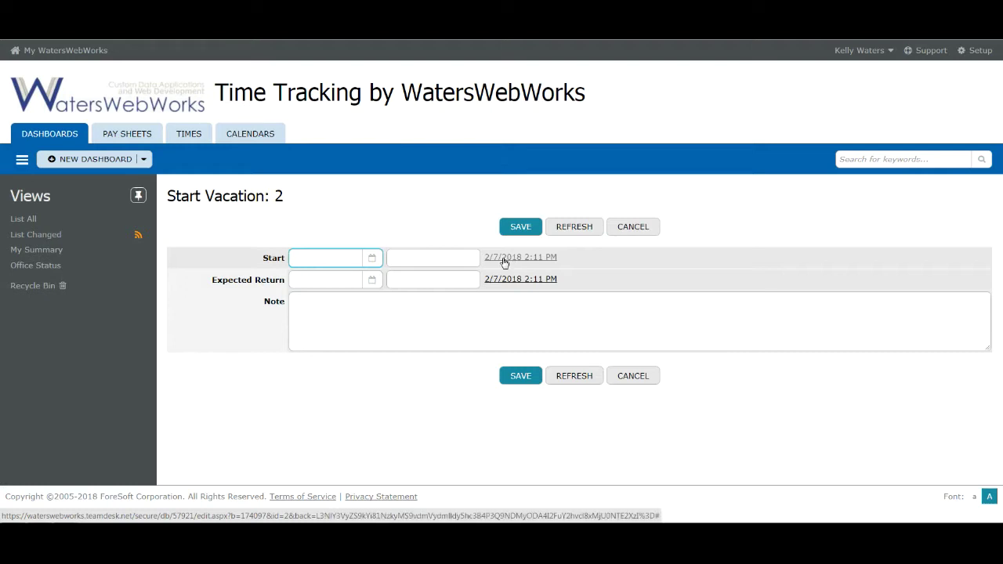
left_click(503, 260)
left_click(508, 281)
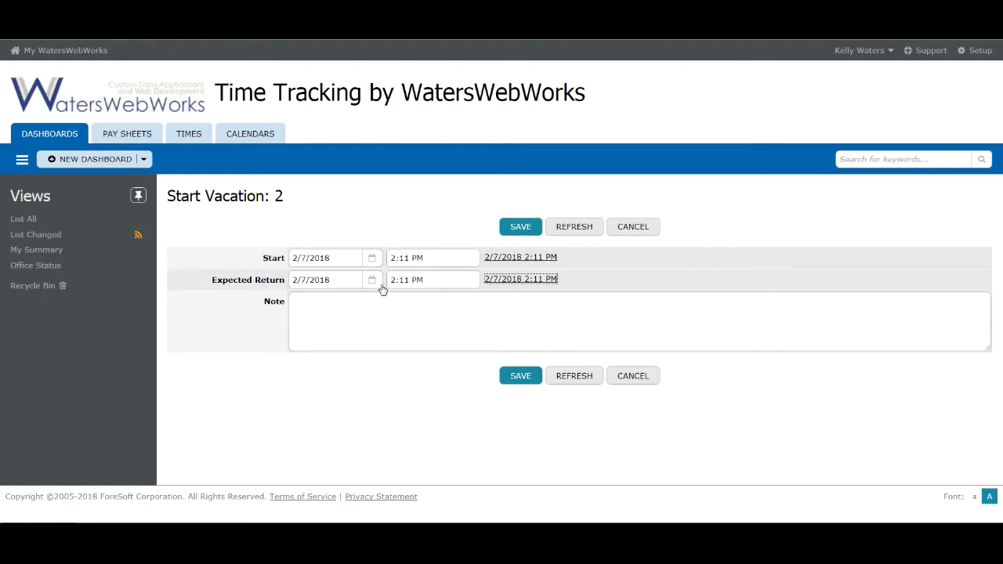
left_click(372, 282)
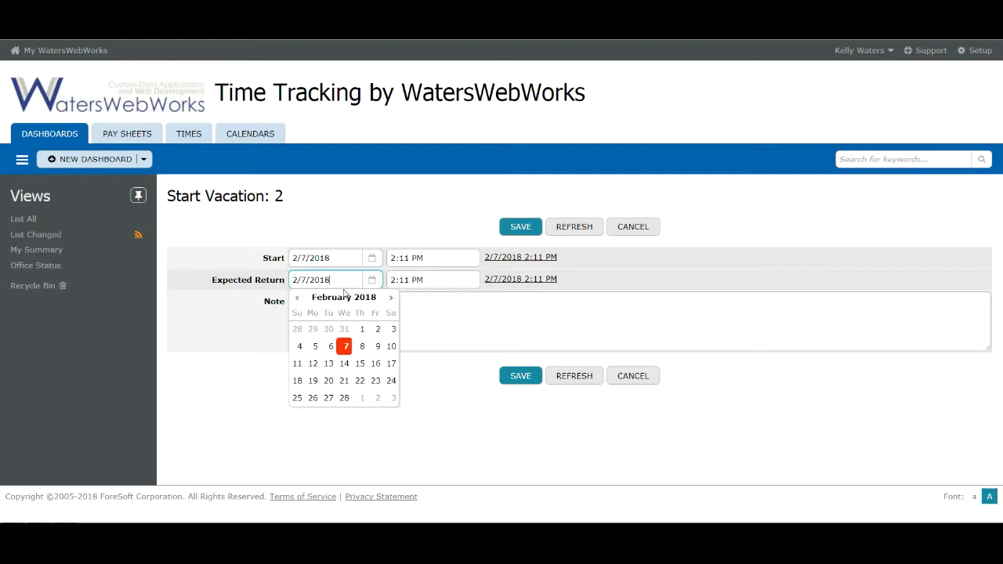
left_click(344, 363)
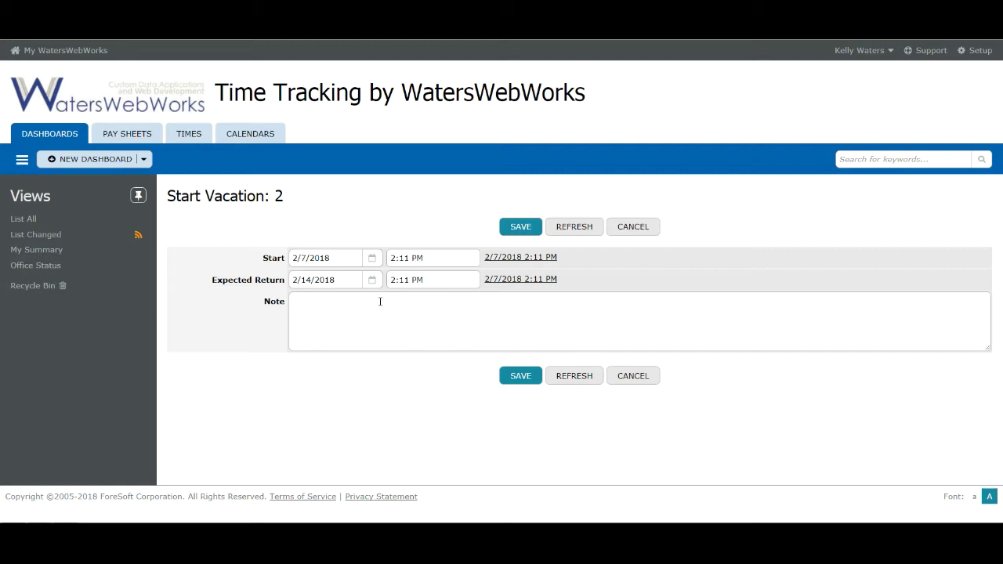
Save the vacation with the note "Off for nunya" and stop it from the dashboard summary
left_click(380, 301)
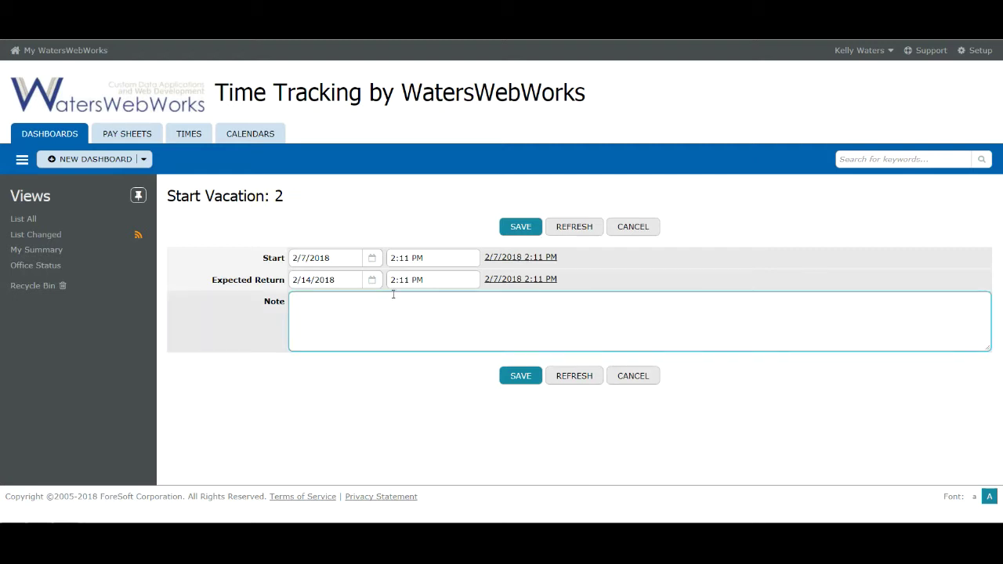
type("Home sick,")
key("BackSpace")
key("BackSpace")
type("Off for surger")
key("BackSpace")
key("BackSpace")
key("BackSpace")
key("BackSpace")
key("BackSpace")
key("BackSpace")
type("nur")
left_click(523, 375)
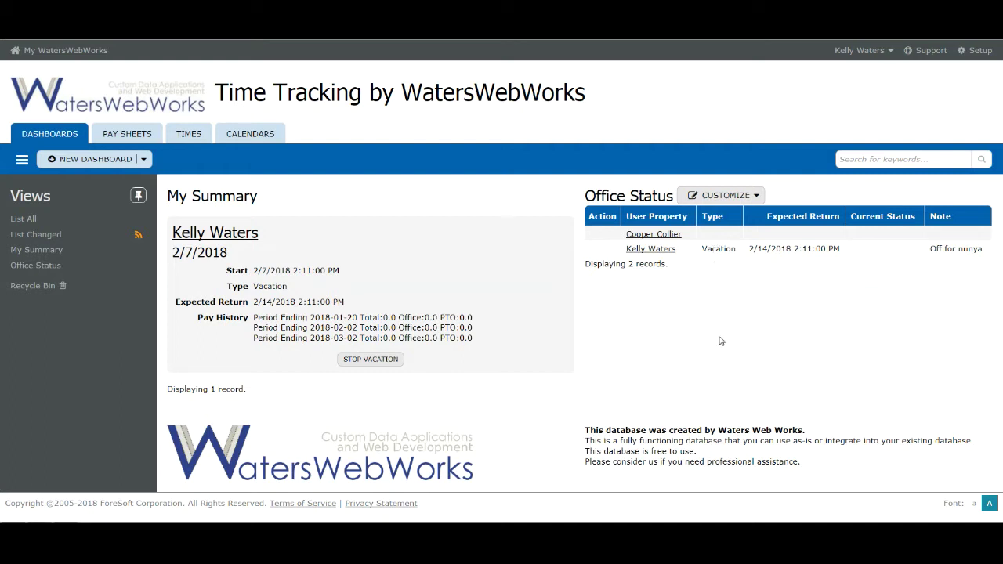
left_click(365, 360)
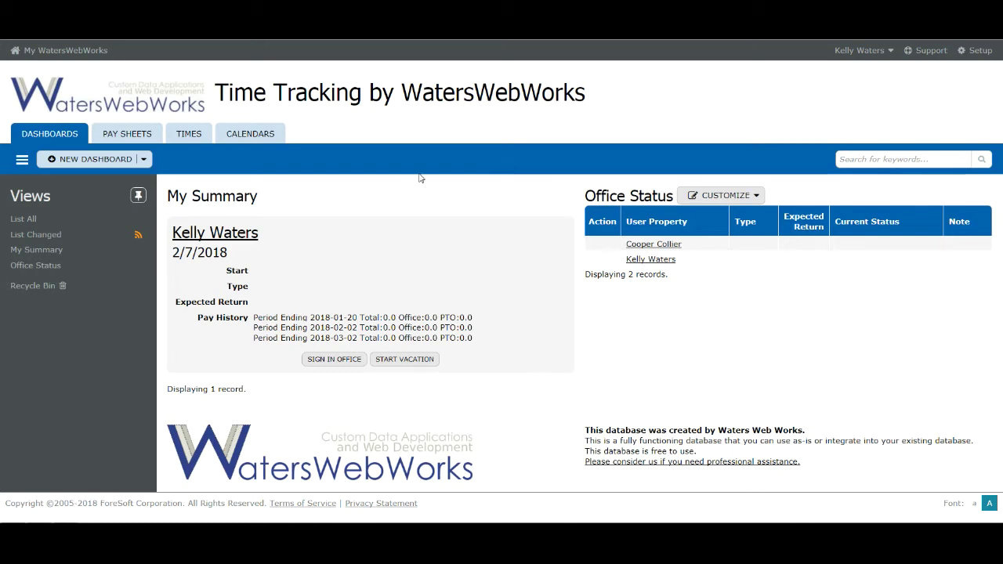
Show the full list of changed time records and review the logged entries
left_click(188, 135)
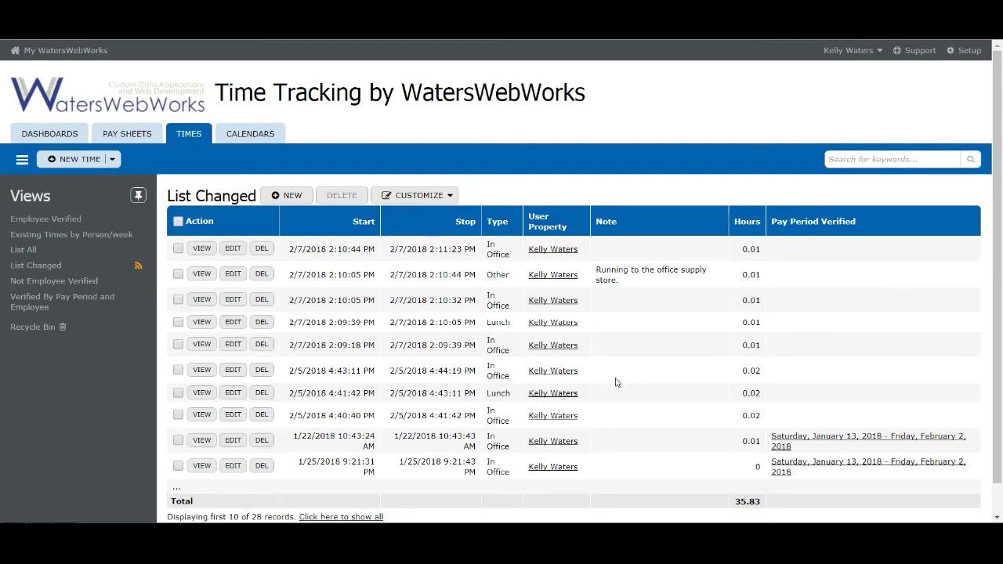
scroll(618, 381, "down", 1)
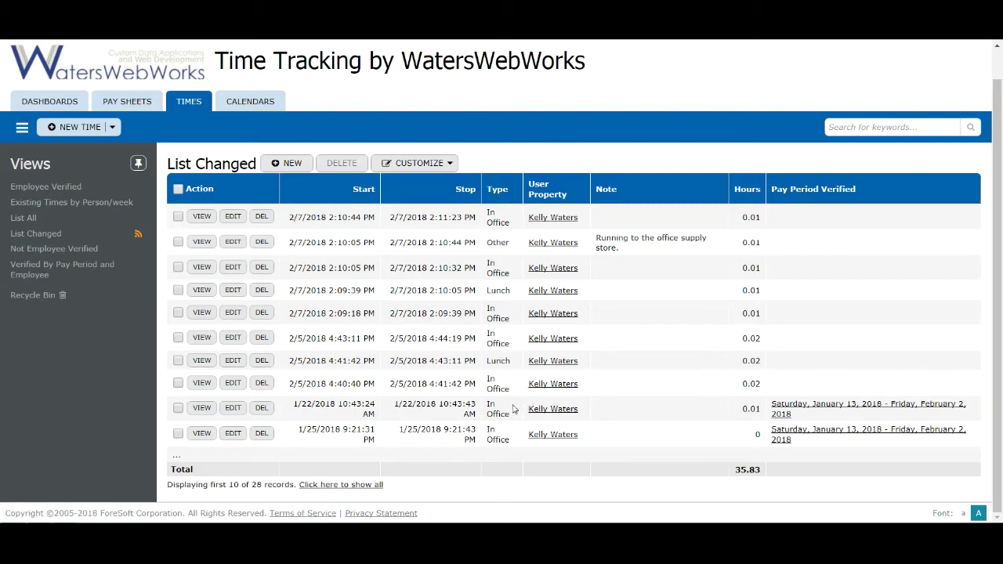
left_click(344, 485)
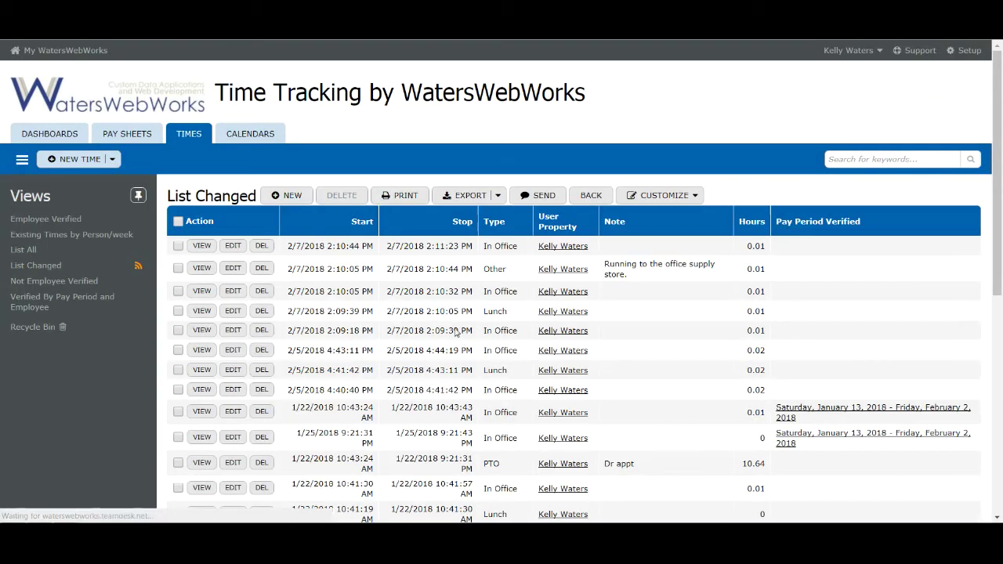
scroll(550, 327, "down", 1)
scroll(549, 326, "down", 4)
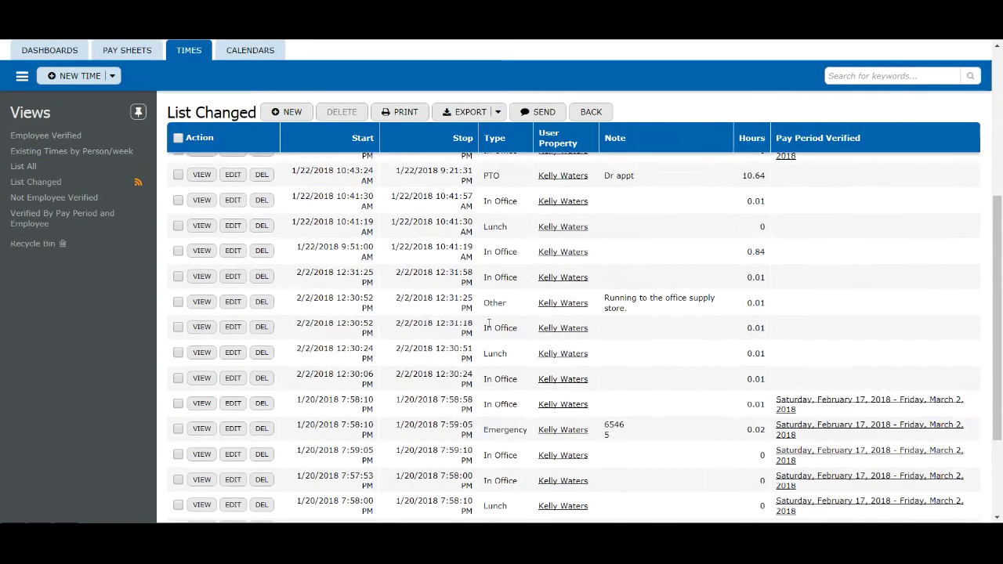
scroll(637, 357, "up", 6)
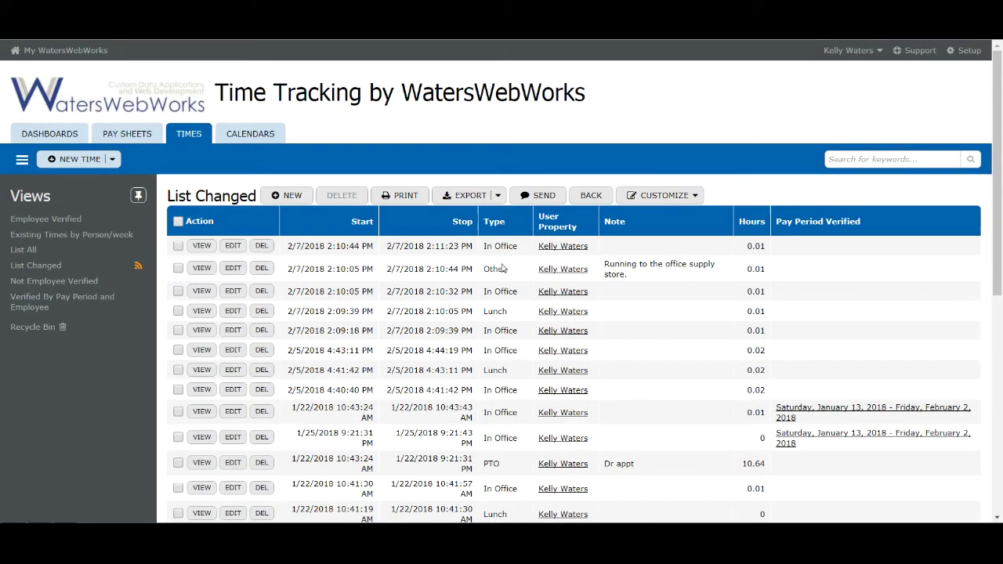
Set the stop time of the 2/7/2018 Other time record to 2:20:44 PM and save it
left_click(233, 268)
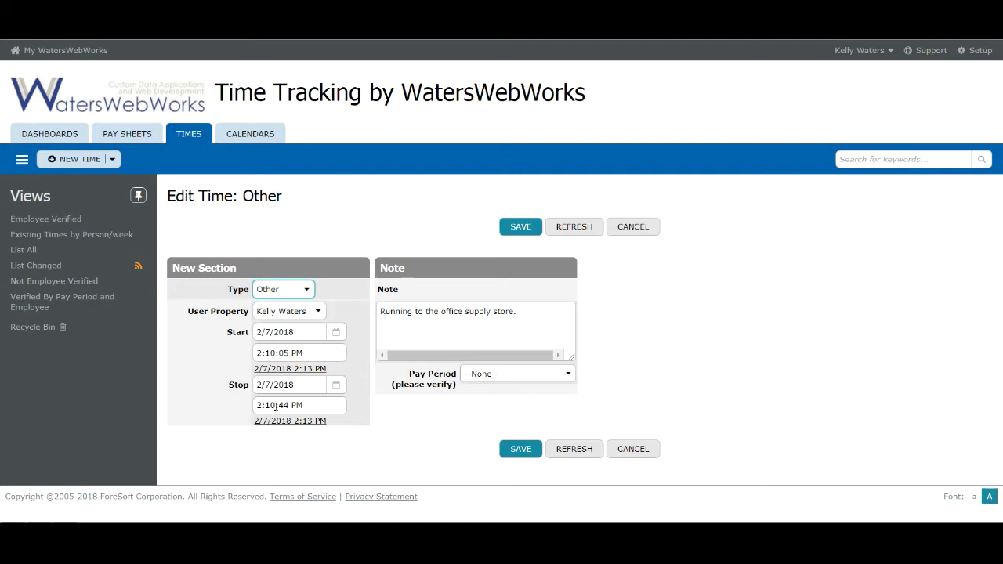
left_click(276, 405)
double_click(271, 405)
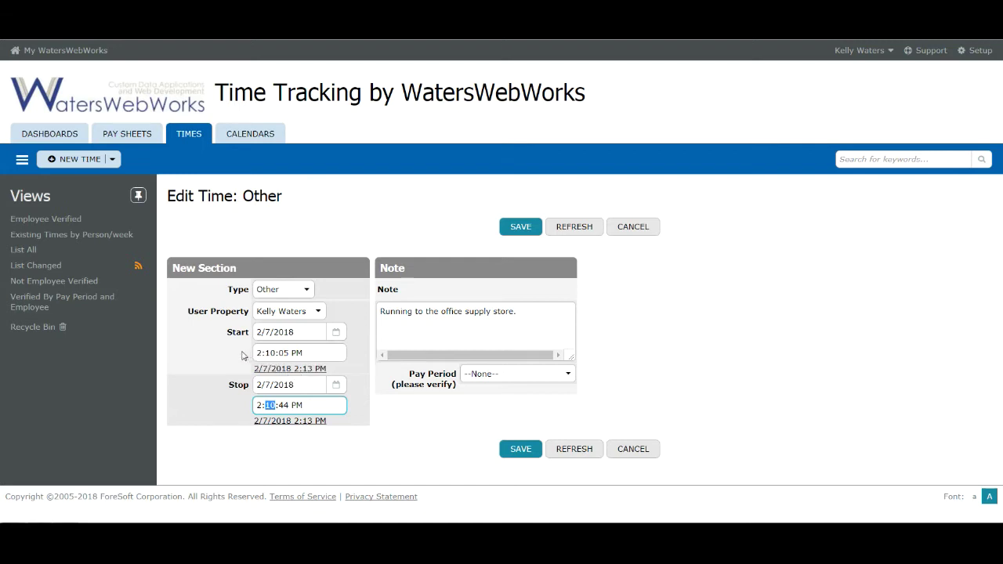
type("20")
left_click(520, 449)
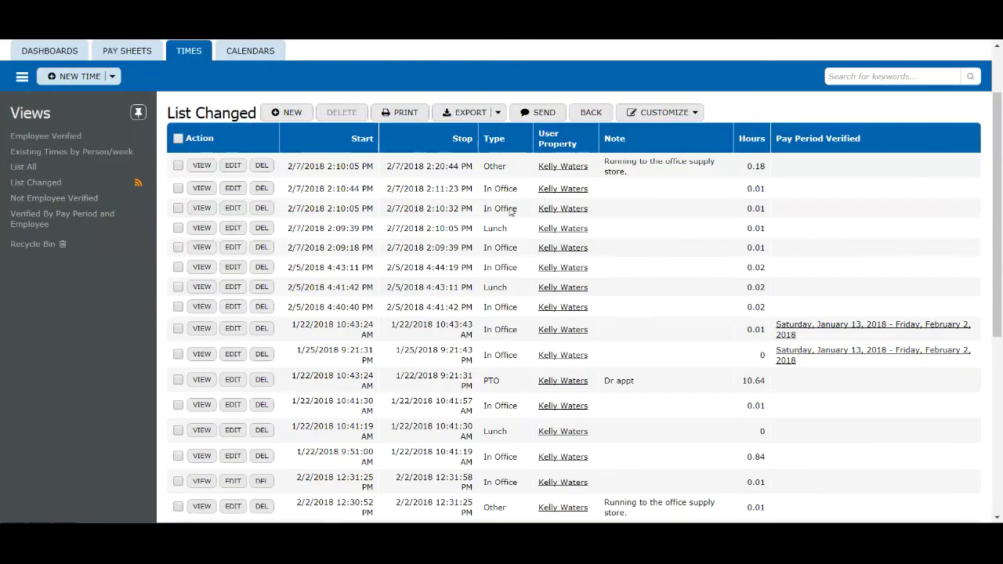
Sort the time records by start time in ascending order and review them
scroll(501, 227, "up", 1)
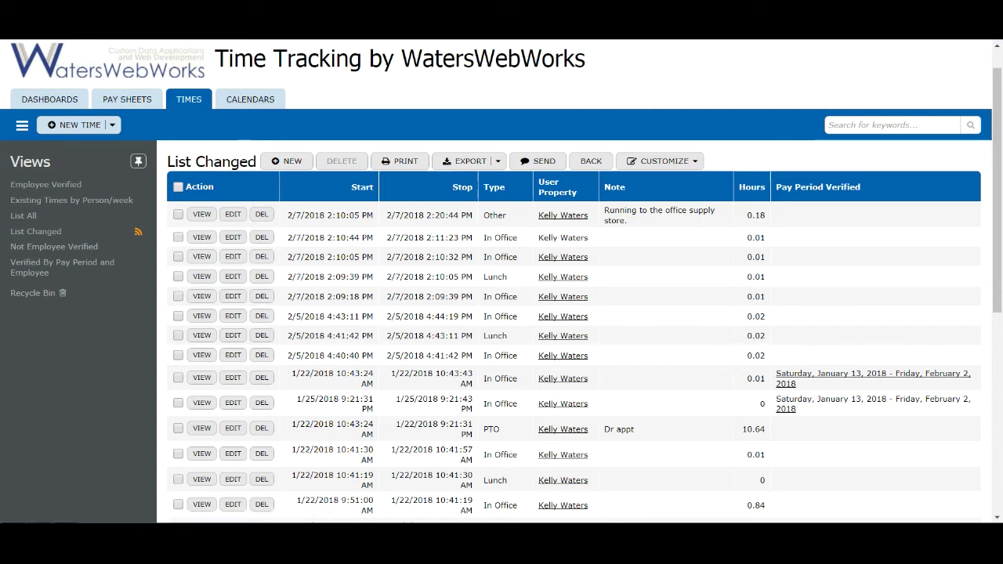
left_click(360, 187)
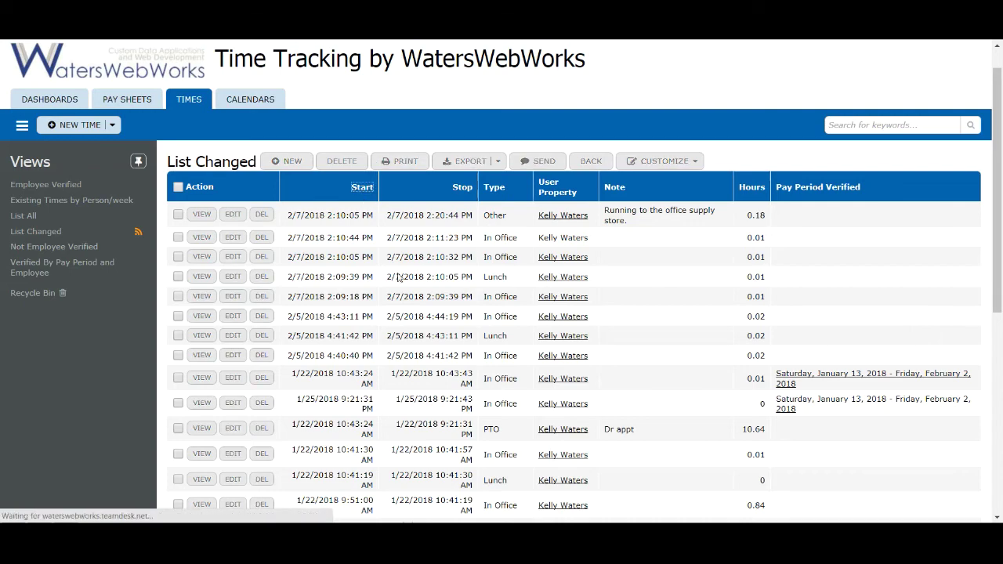
scroll(378, 225, "down", 1)
scroll(378, 225, "up", 3)
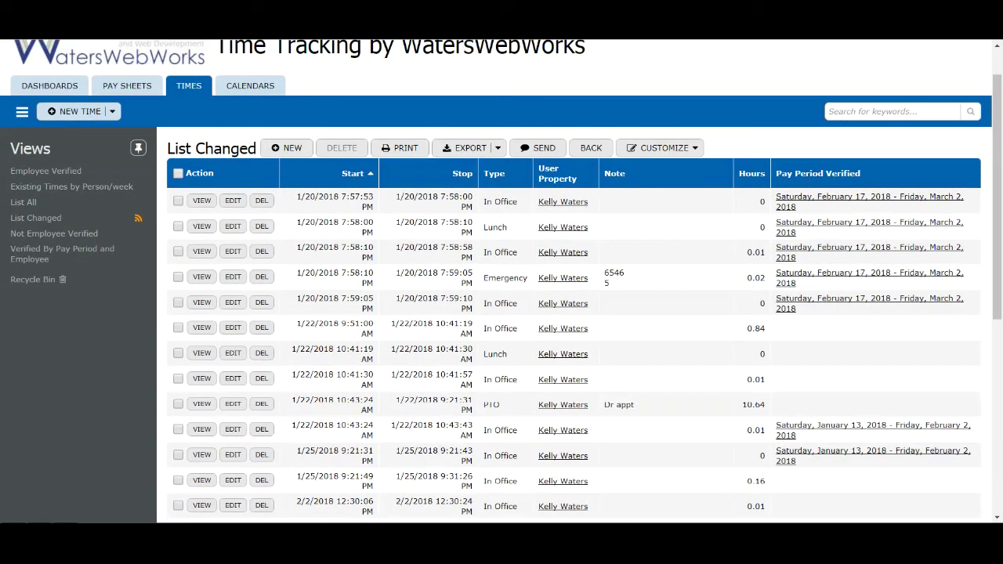
Open the Calendar Planner, show all of its records and review the scheduled February 2018 events
left_click(251, 88)
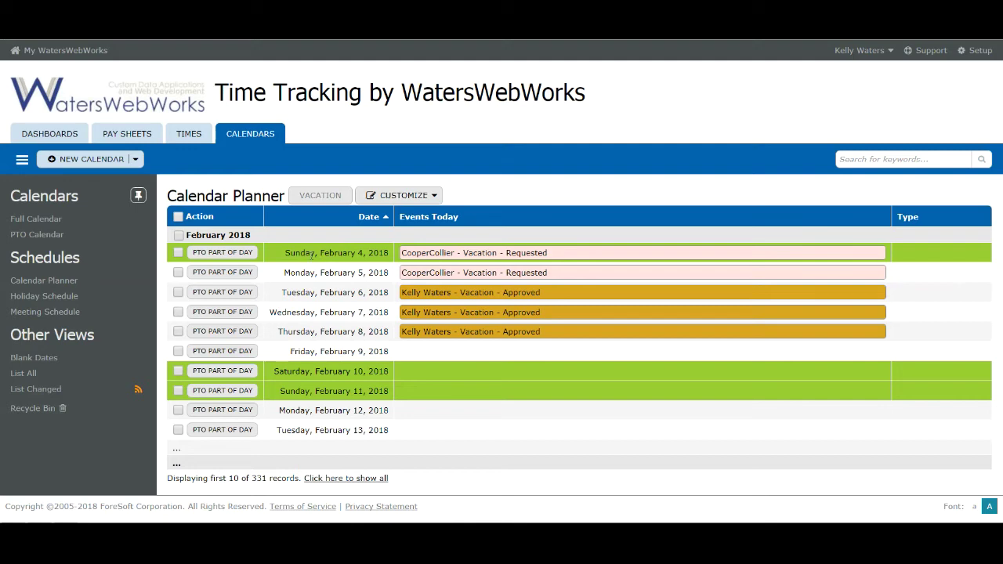
left_click(345, 477)
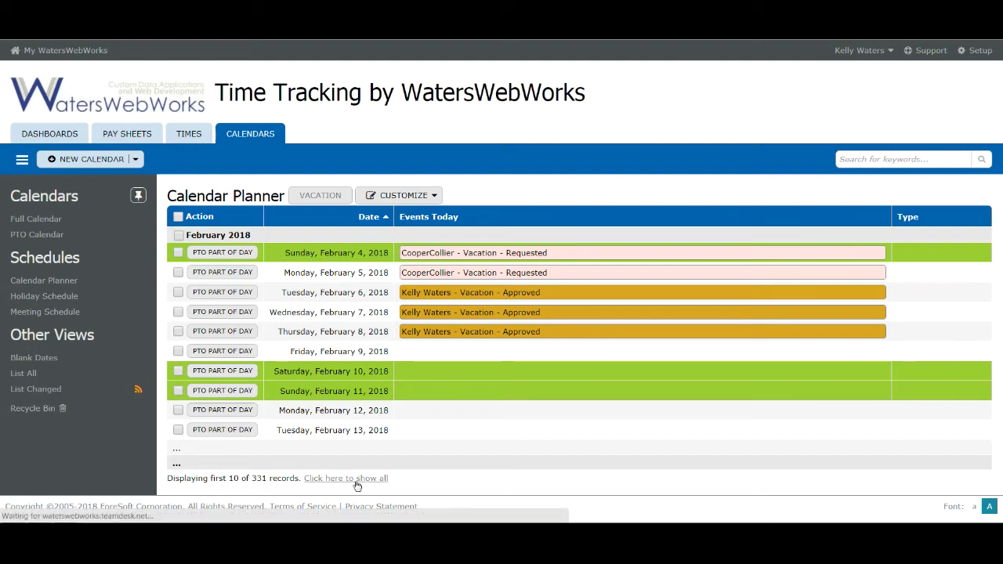
scroll(365, 288, "down", 20)
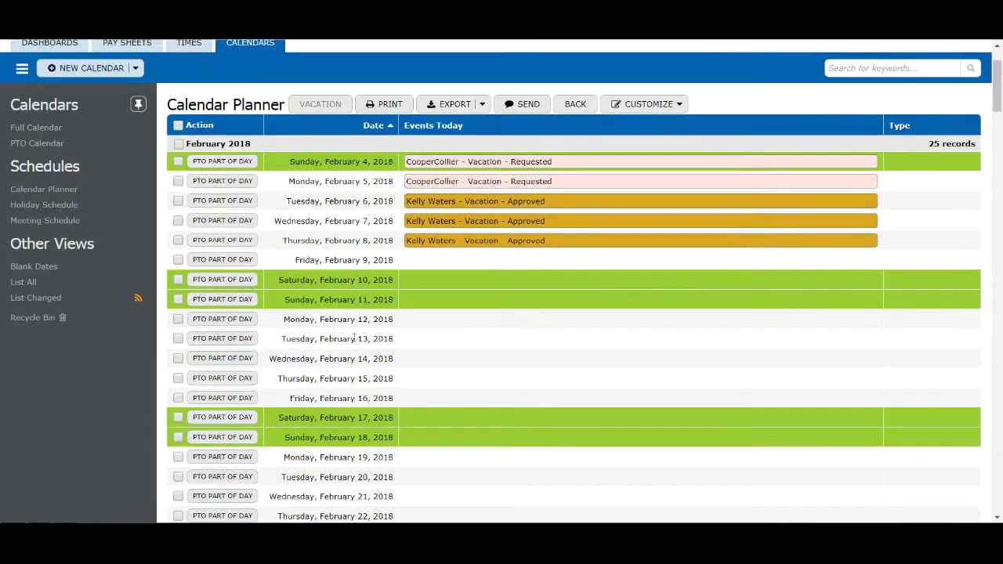
scroll(340, 372, "down", 3)
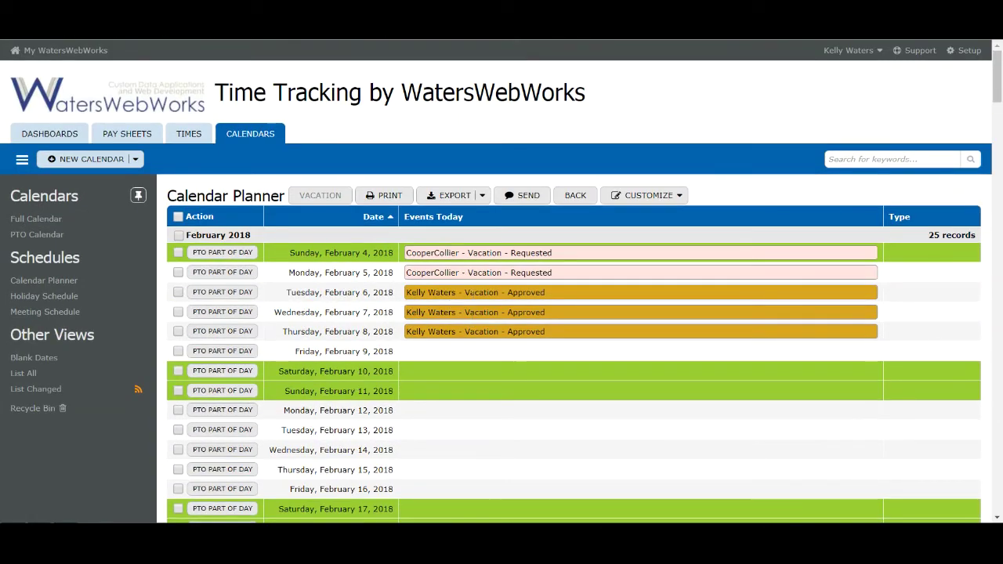
scroll(439, 455, "down", 1)
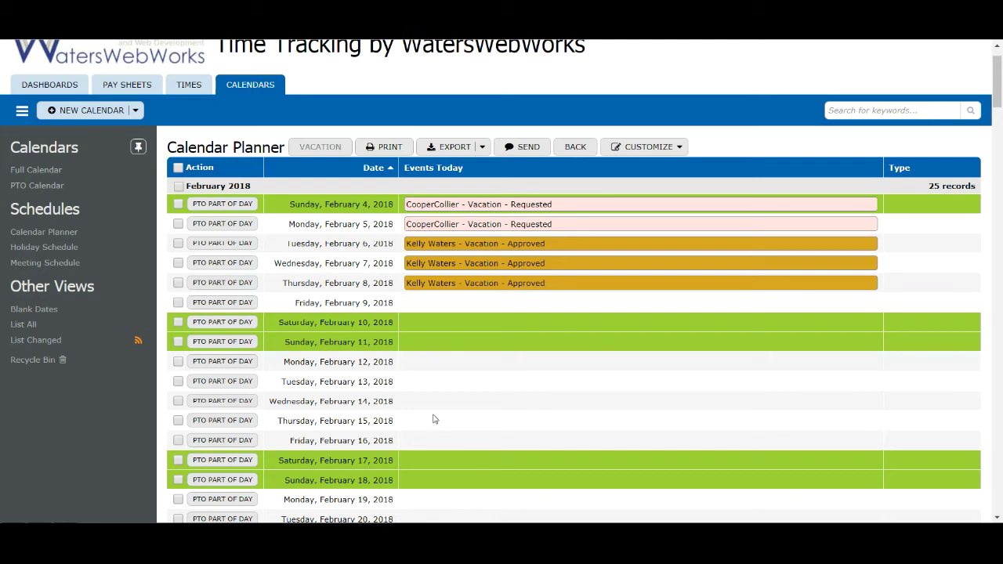
Request vacation for Monday, February 12 and Tuesday, February 13, 2018 with the note "Need these days off"
left_click(178, 363)
left_click(179, 382)
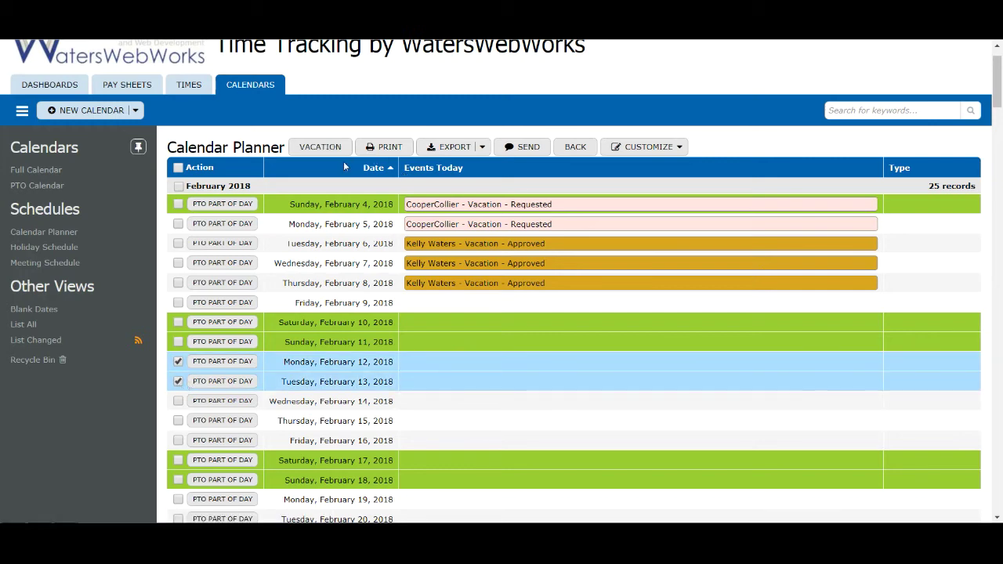
left_click(311, 148)
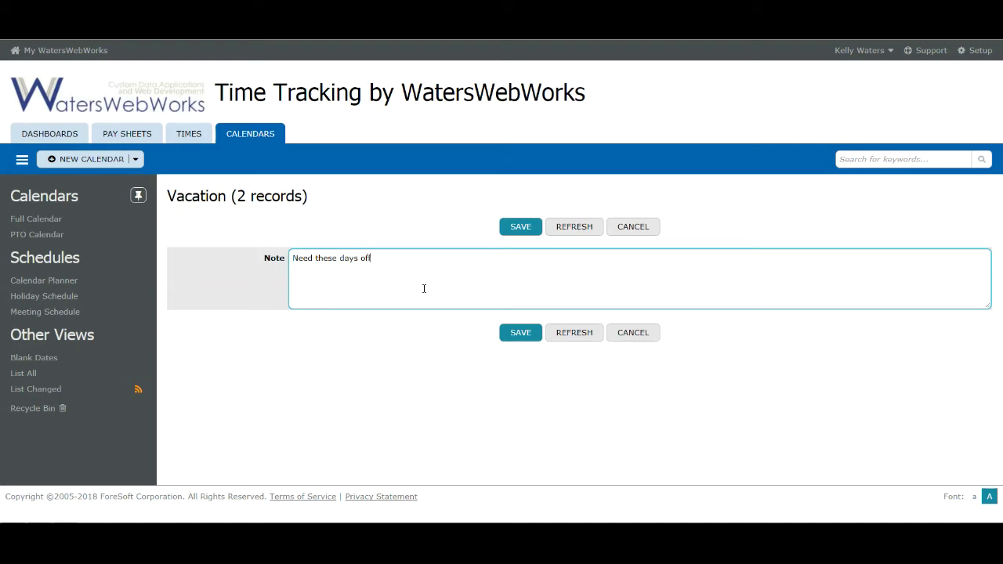
left_click(530, 228)
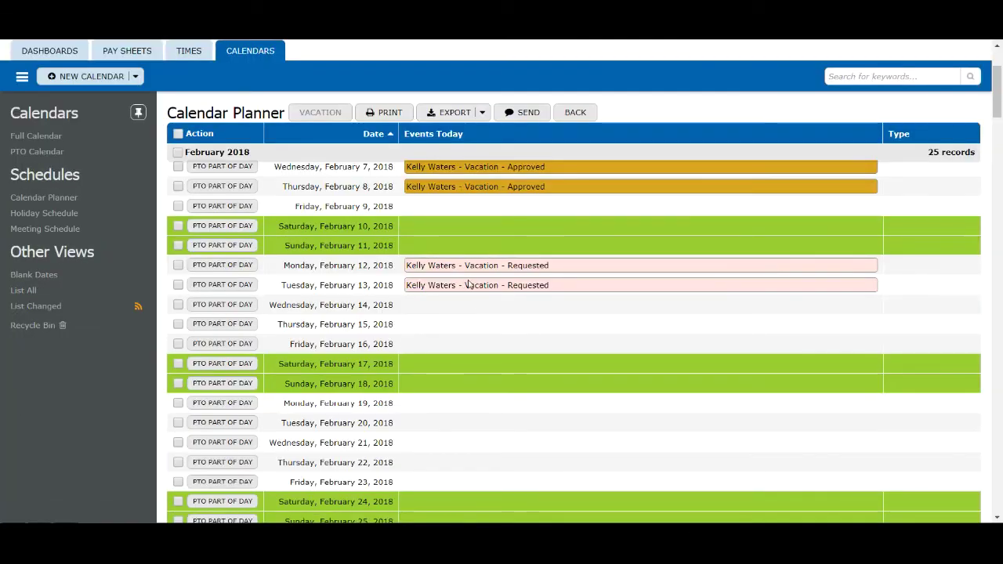
Start a PTO Part of Day entry for Wednesday, February 14, 2018 with type Vacation and Full Day set to No
left_click(228, 307)
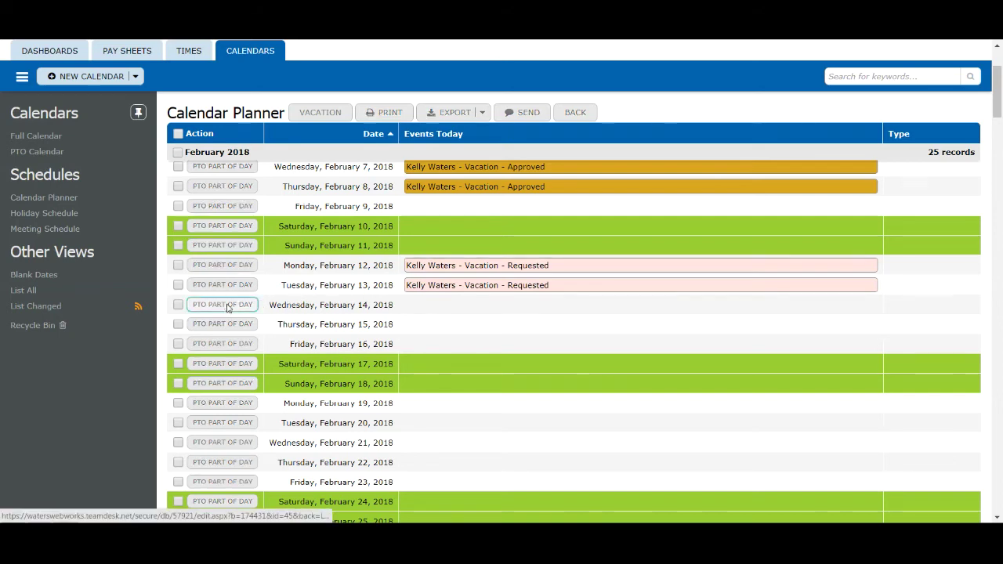
left_click(308, 259)
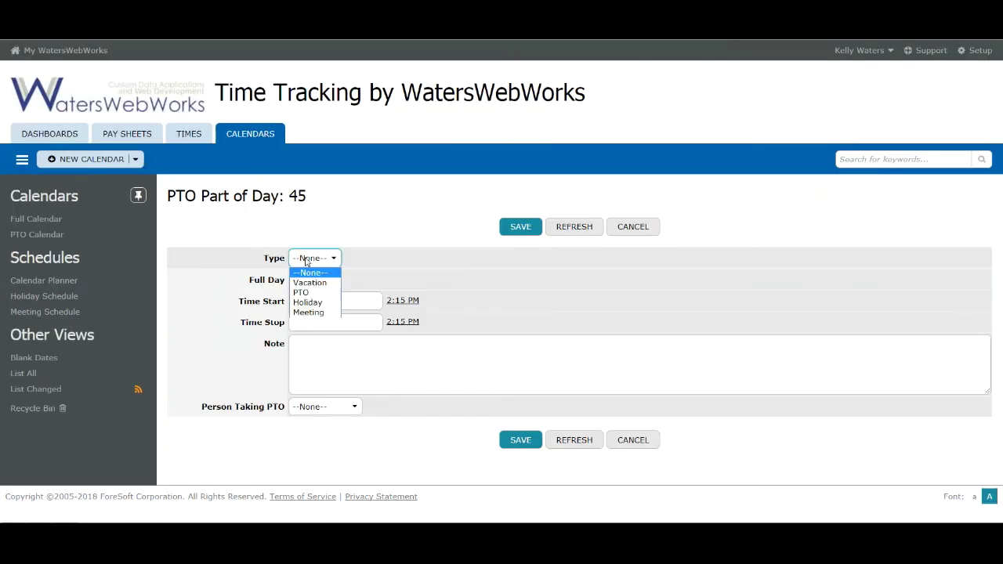
left_click(310, 282)
left_click(317, 282)
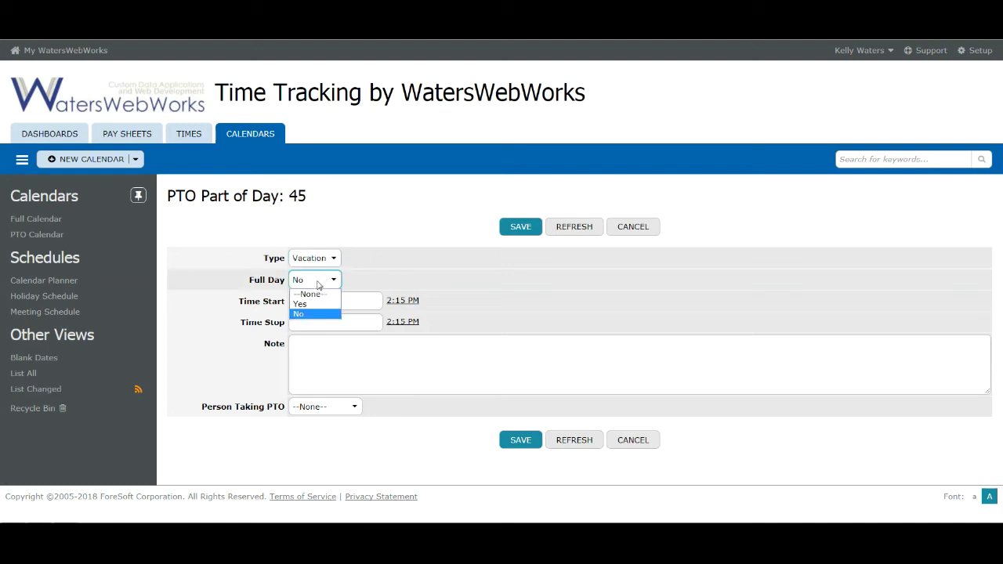
left_click(317, 285)
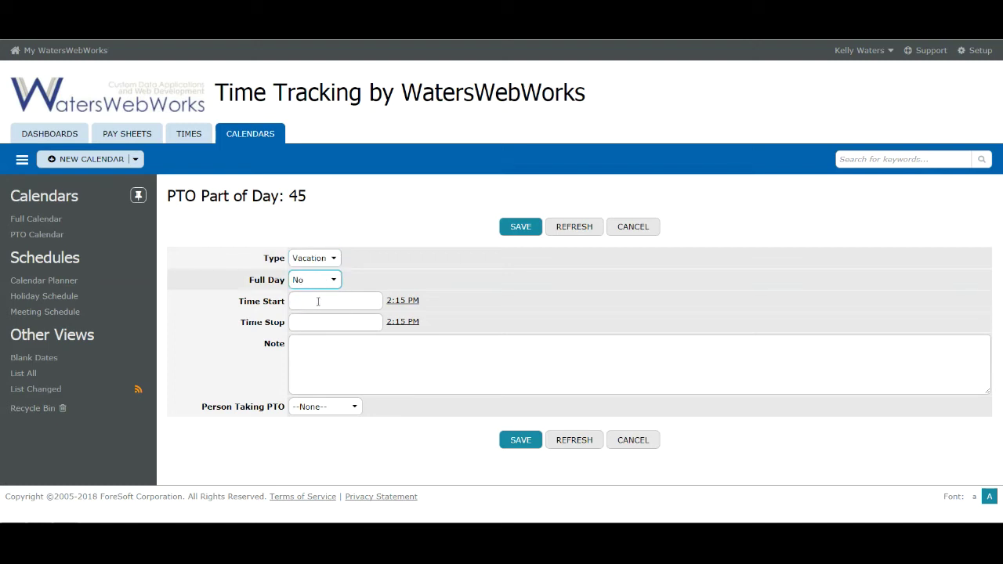
Set the partial day's start time to 8:00 AM and its stop time to 12:15 PM
left_click(365, 300)
left_click(403, 300)
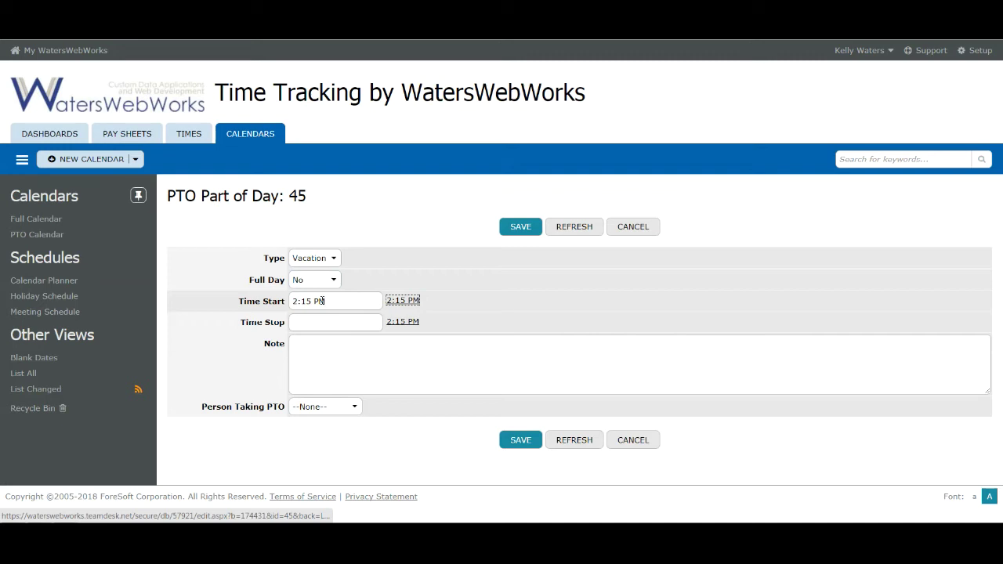
left_click_drag(296, 300, 290, 300)
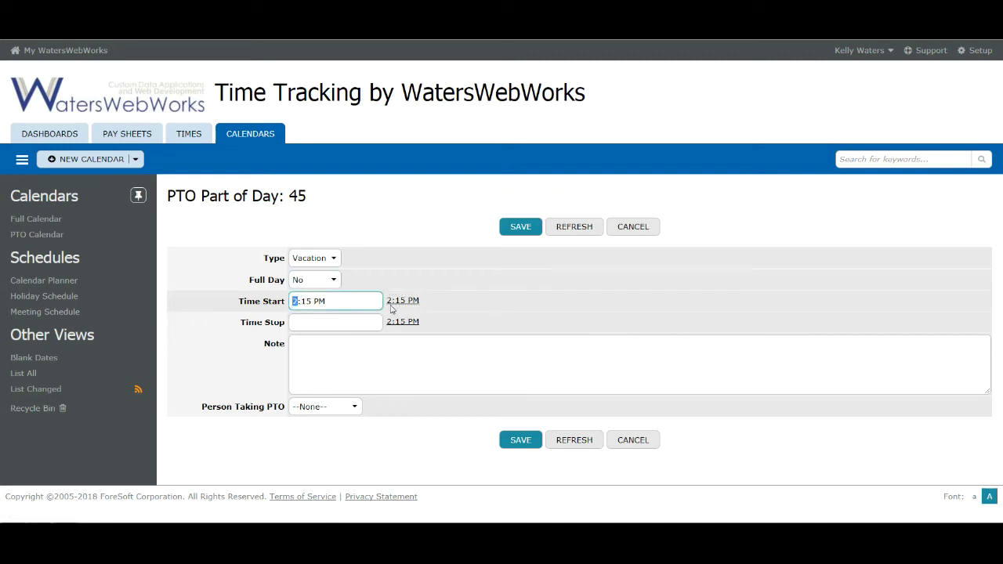
key("Delete")
key("Delete")
type("00")
left_click(407, 321)
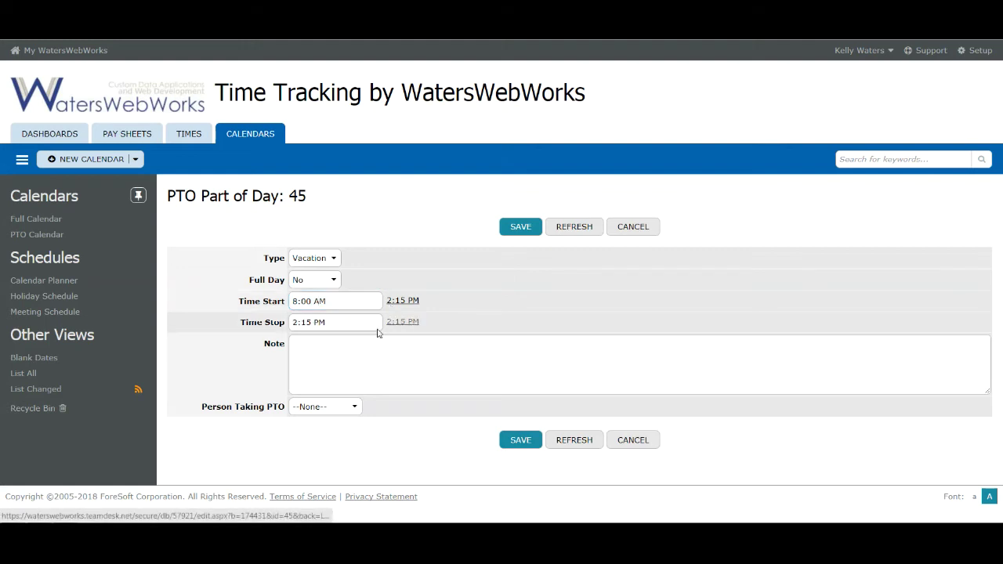
left_click(294, 322)
type("1")
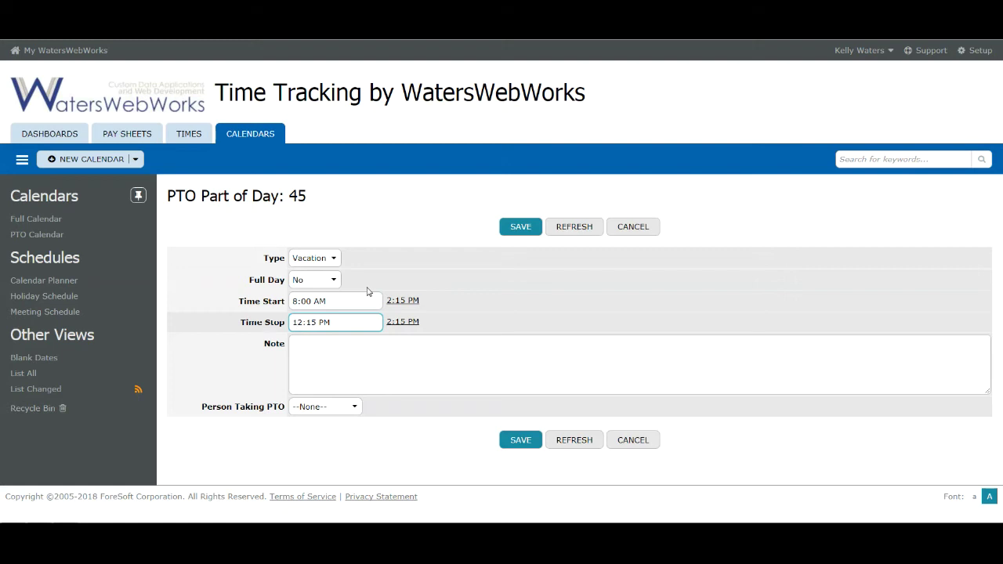
Add the note "I'll be late getting back to town, should be in just past noon.", choose the employee taking PTO and save the request
left_click(358, 370)
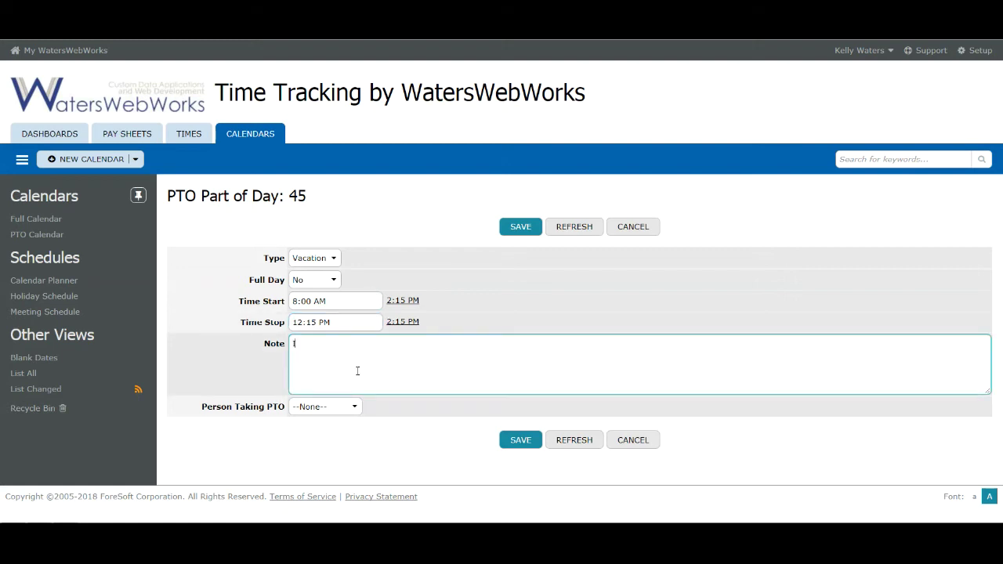
type("I'll be late getting back to to")
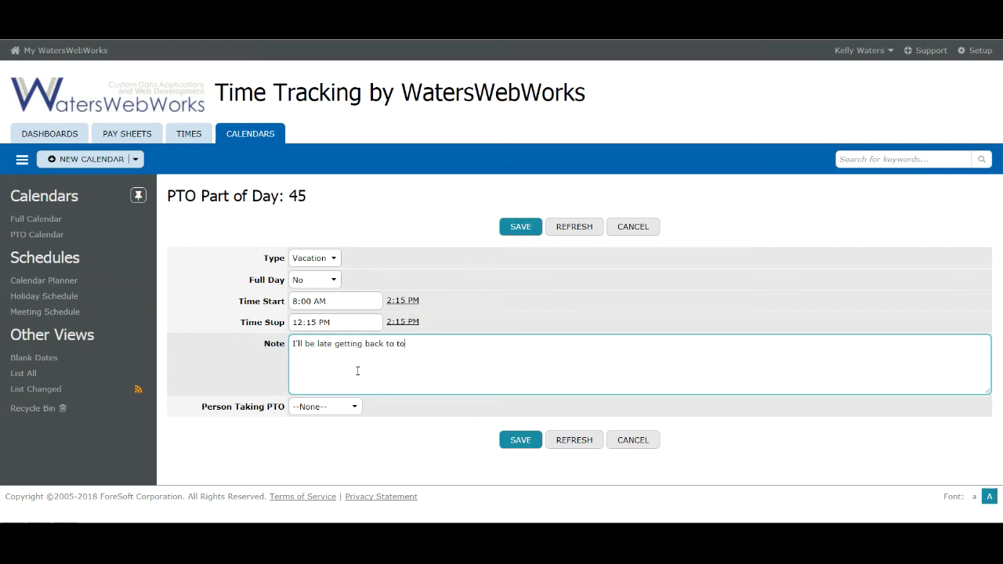
type("wn, should be in just past noon.")
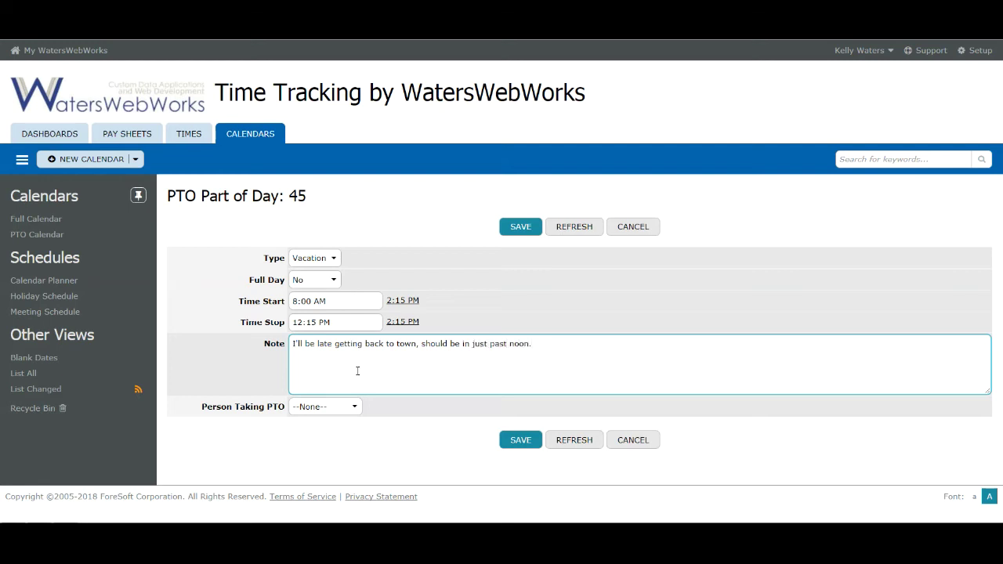
left_click(329, 409)
left_click(330, 439)
left_click(520, 439)
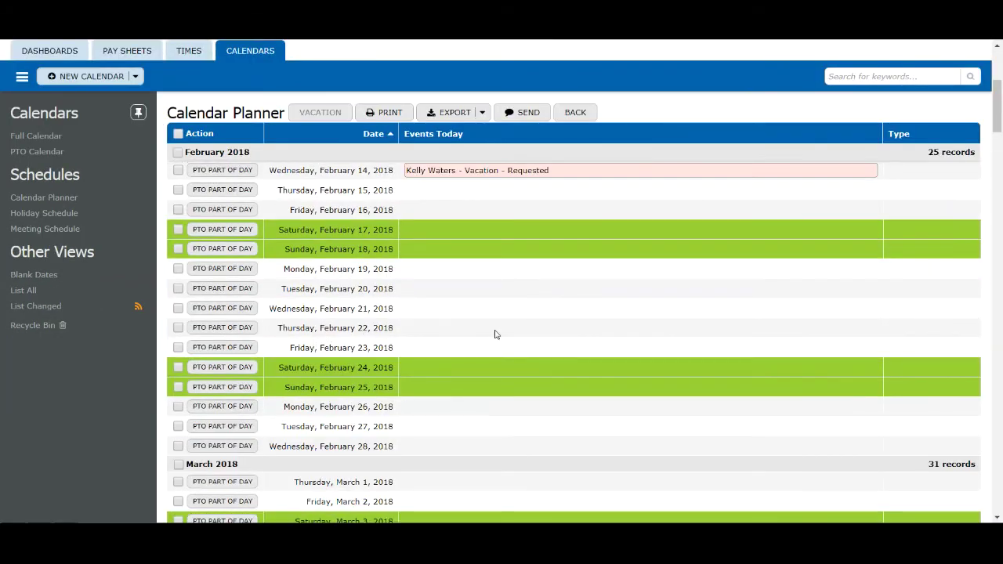
scroll(502, 329, "down", 3)
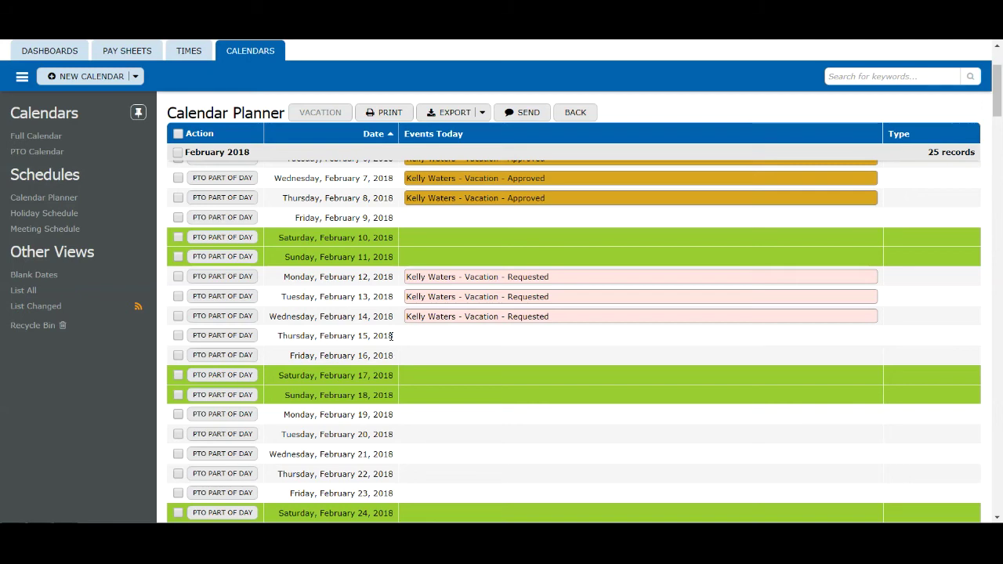
scroll(419, 310, "up", 3)
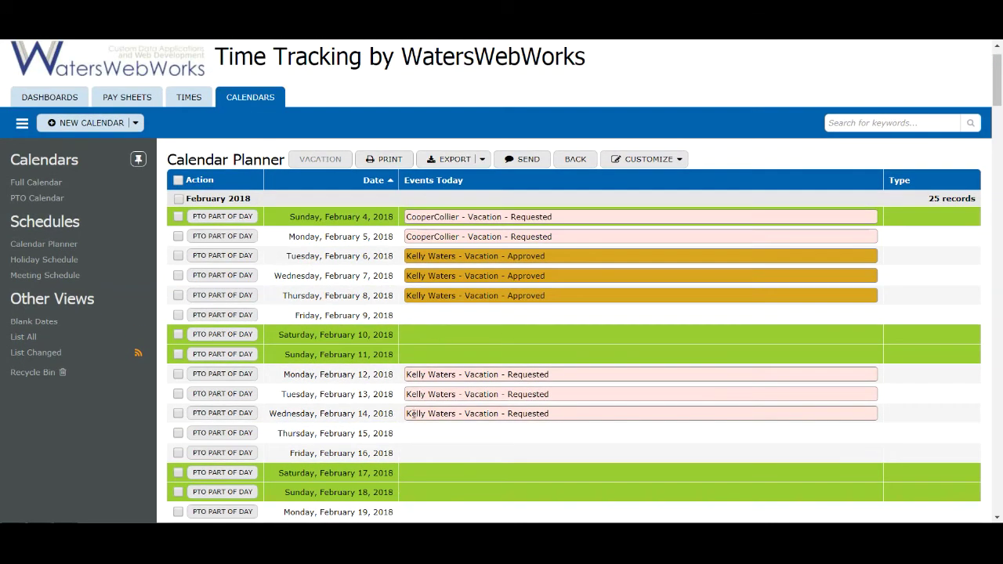
scroll(415, 329, "up", 1)
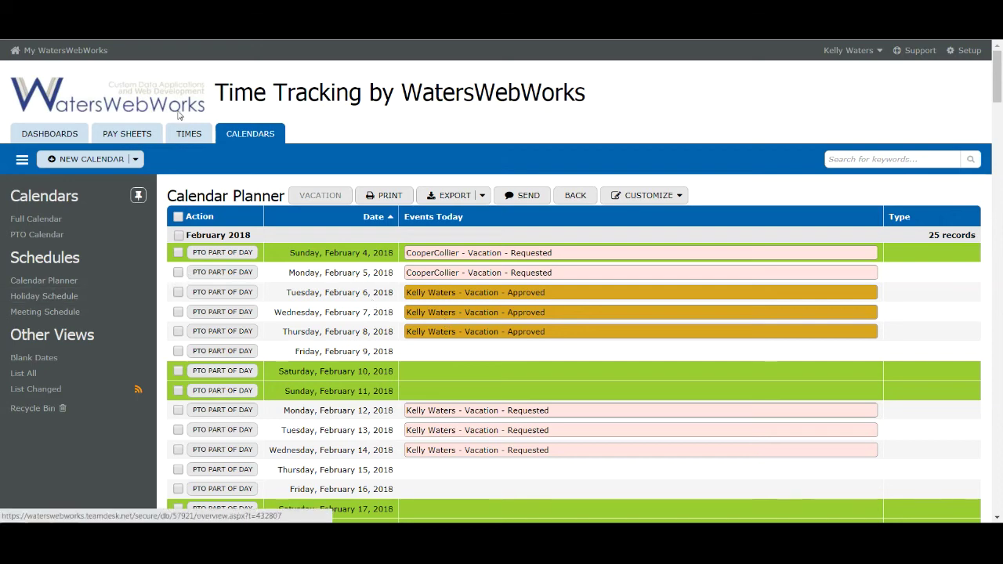
Create and save a new pay sheet for the pay period Saturday, February 3, 2018 - Friday, February 16, 2018
left_click(120, 137)
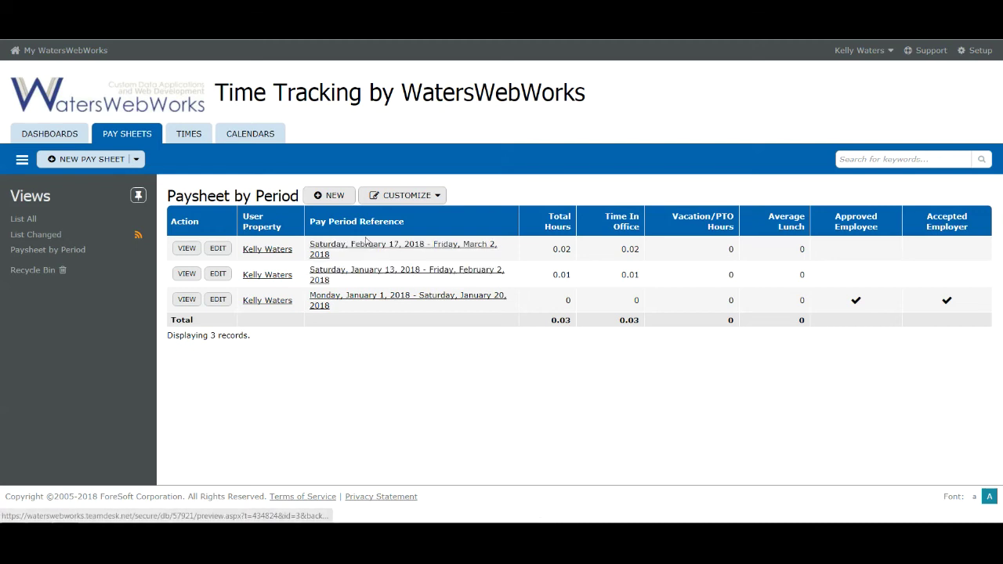
left_click(333, 197)
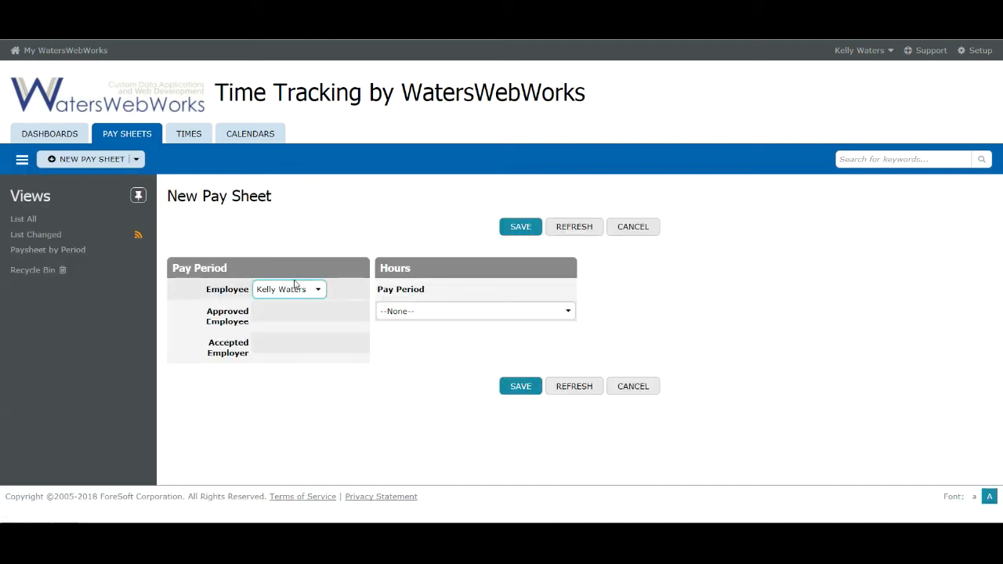
left_click(431, 315)
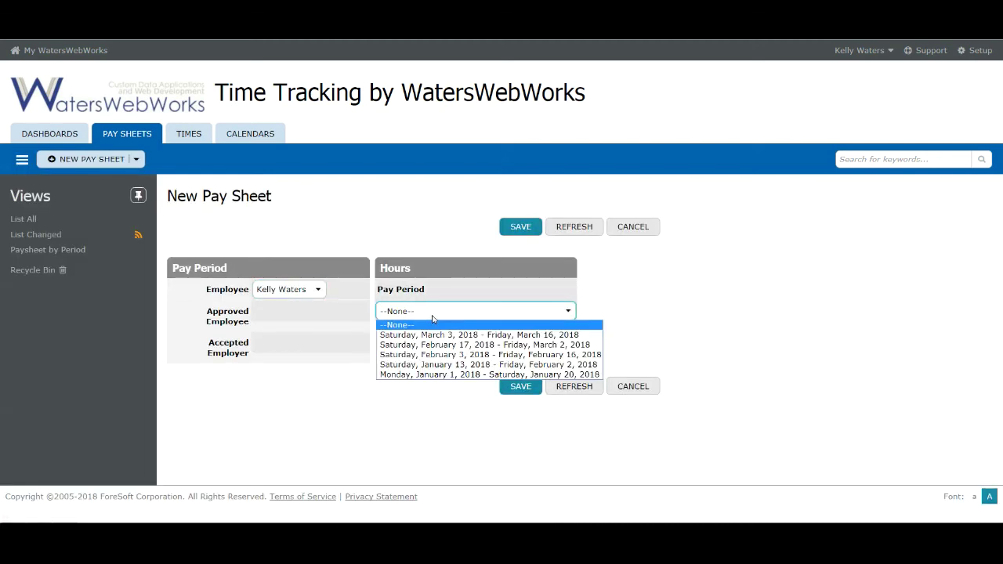
left_click(433, 356)
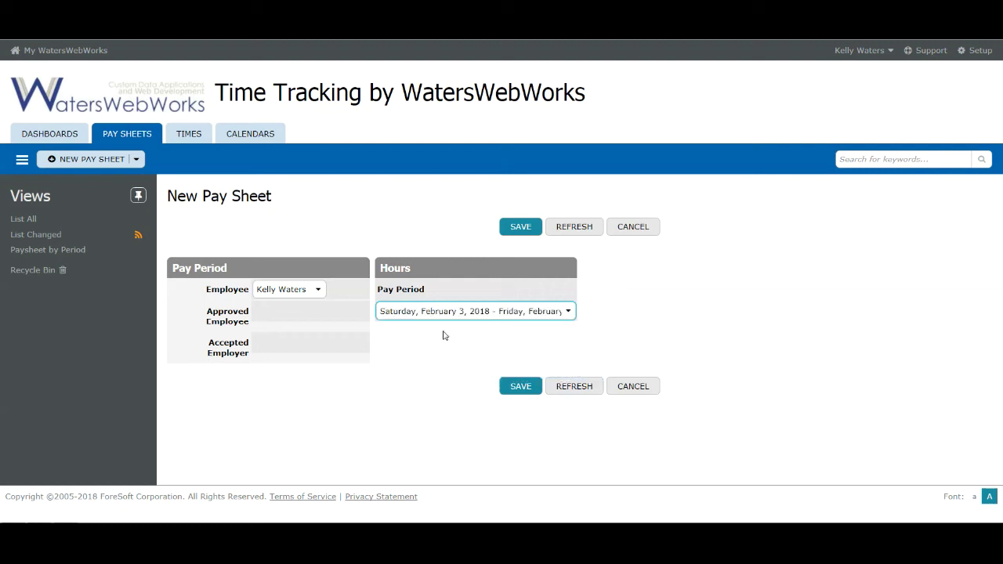
left_click(513, 228)
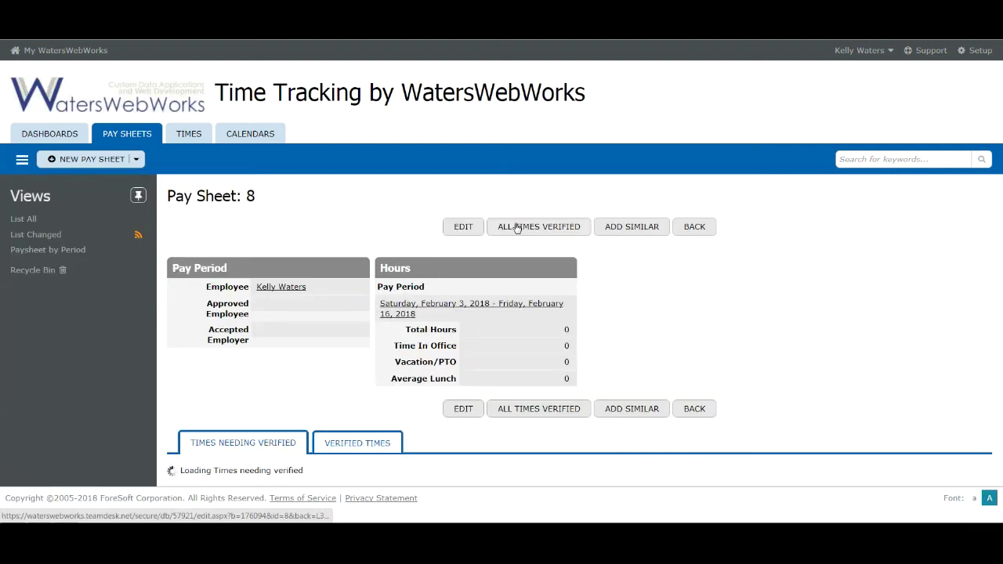
Review the pay sheet's times needing verified and sort them by start time in ascending order
scroll(367, 205, "down", 2)
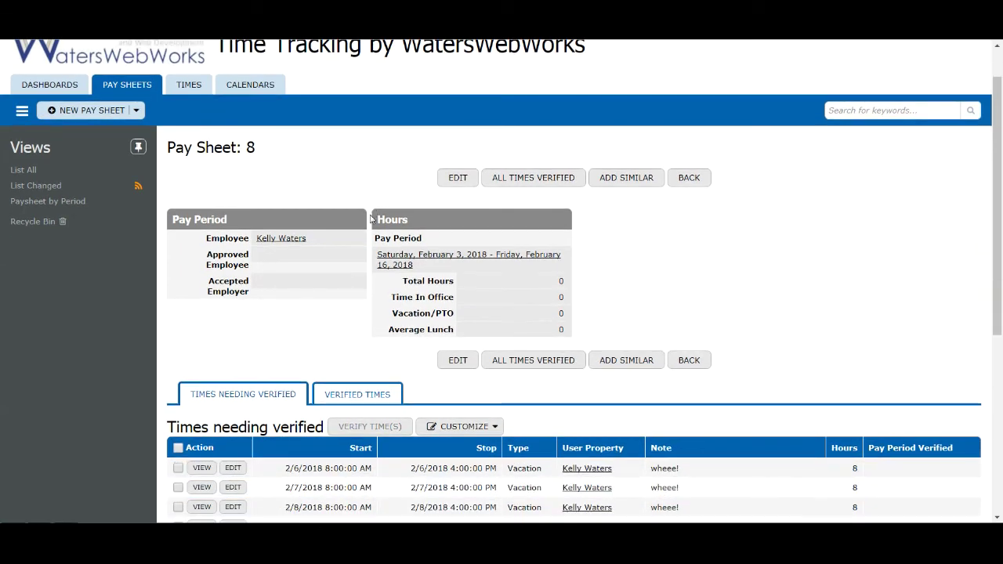
scroll(264, 204, "down", 2)
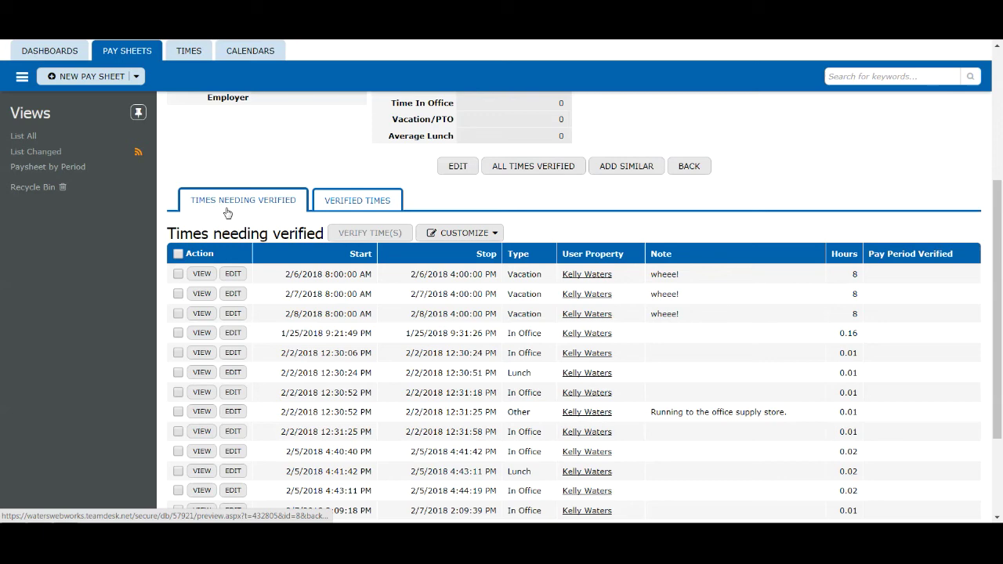
scroll(251, 216, "down", 2)
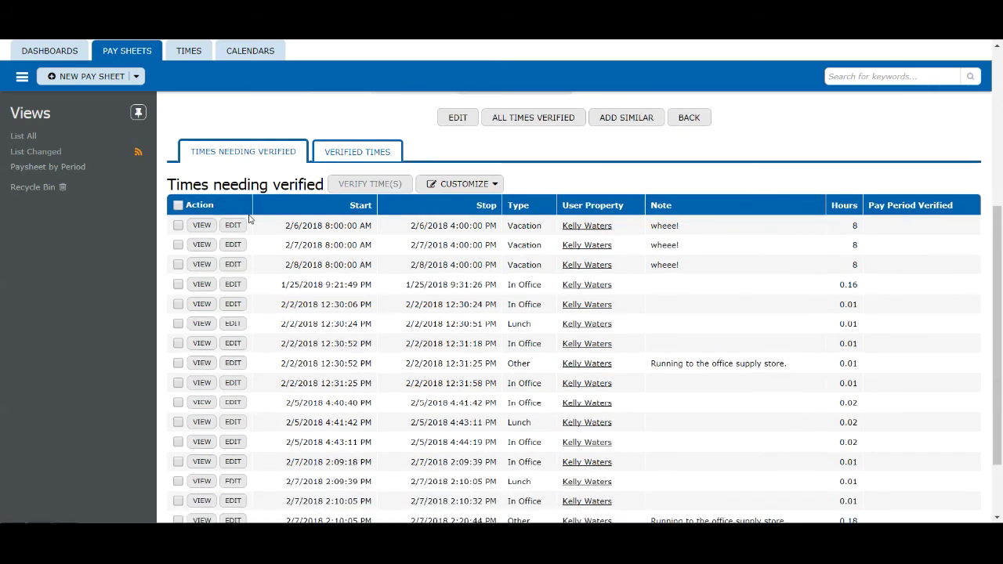
scroll(252, 218, "down", 2)
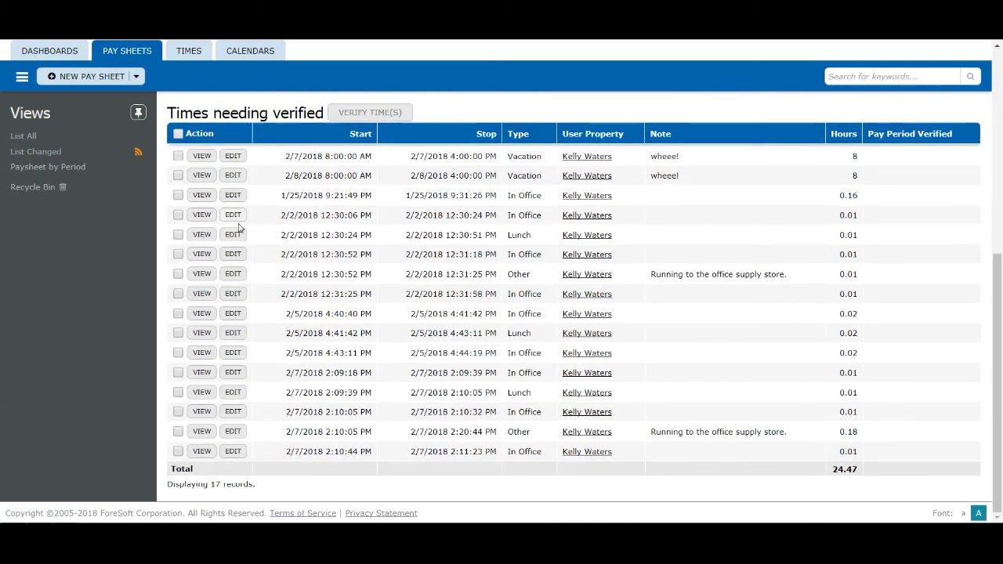
left_click(359, 133)
scroll(330, 231, "down", 5)
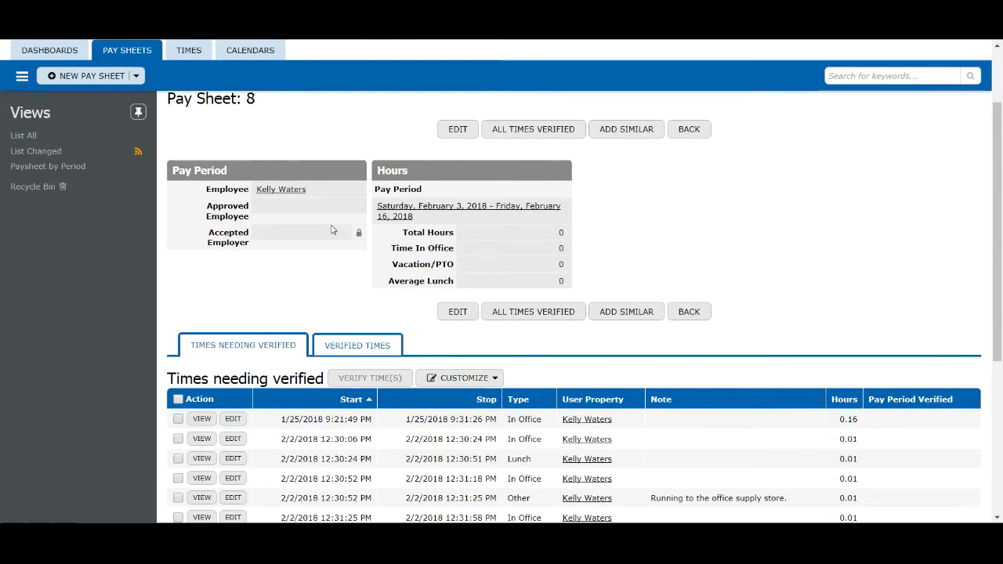
Select all times needing verified except those that start on 1/25/2018 and 2/2/2018
scroll(335, 234, "down", 1)
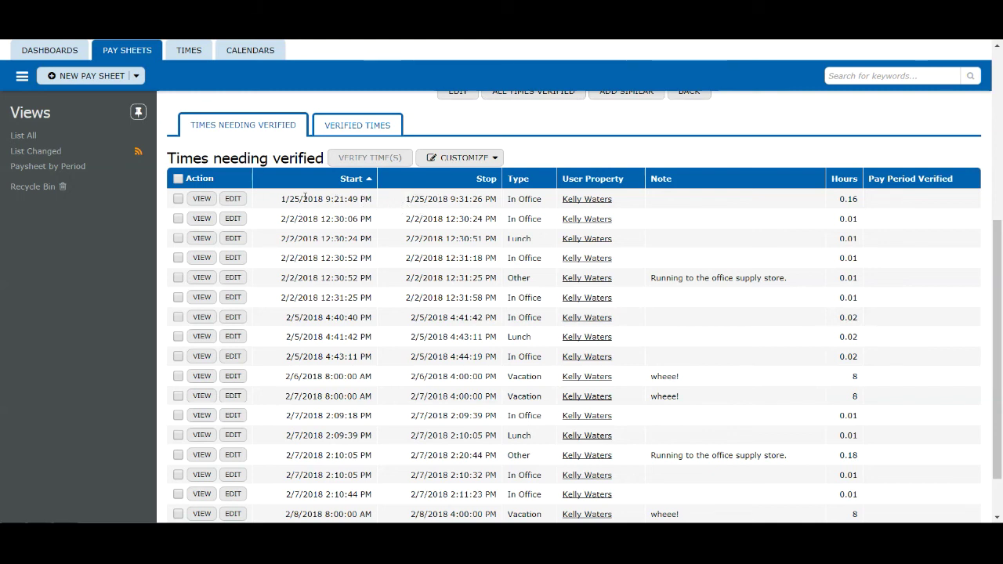
left_click(177, 178)
left_click(178, 199)
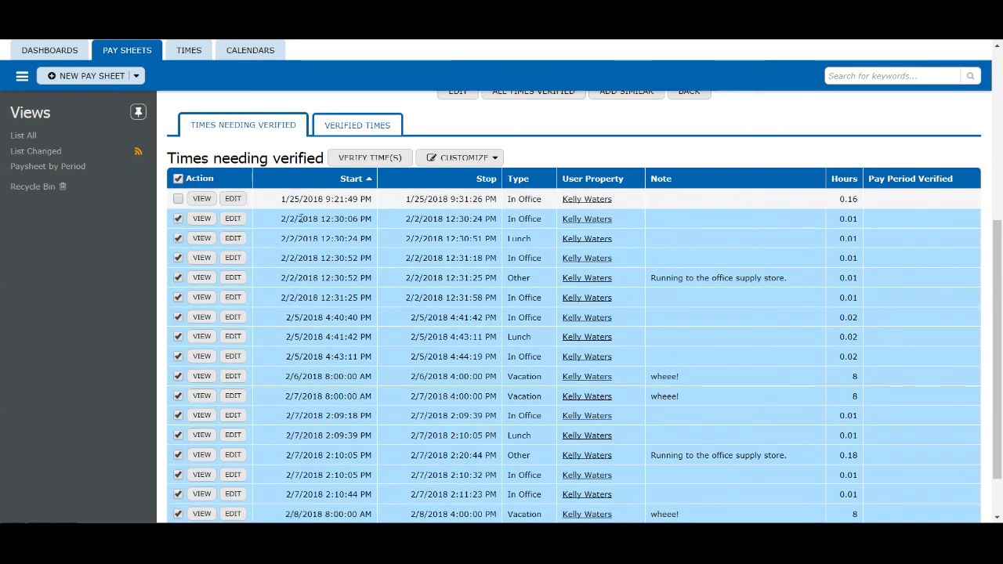
scroll(302, 224, "down", 1)
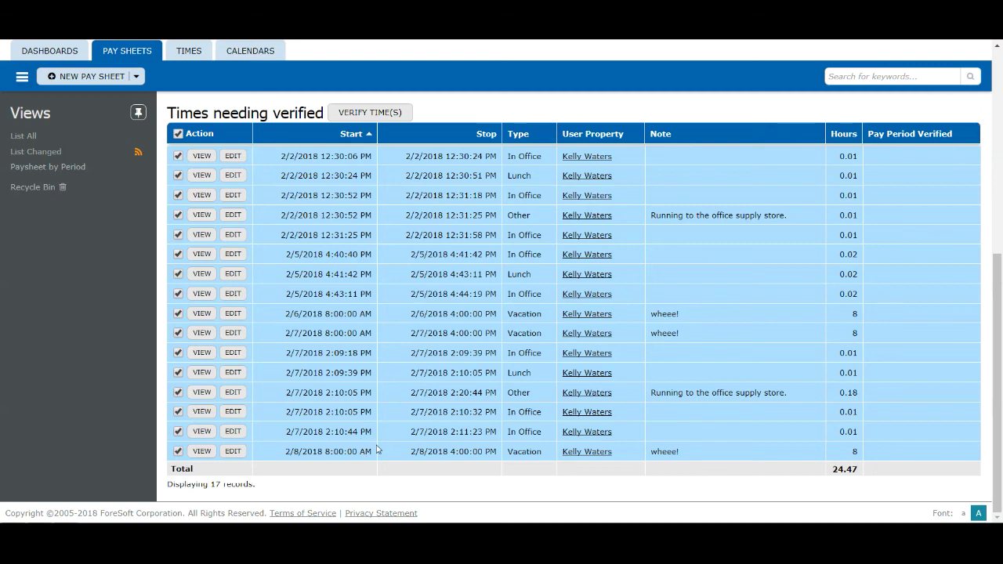
scroll(377, 448, "up", 2)
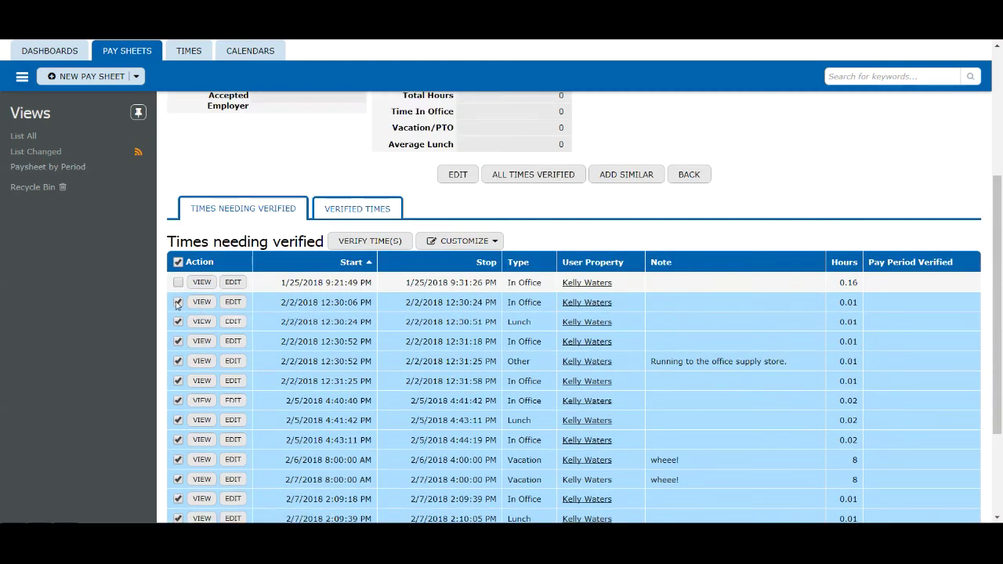
left_click(178, 302)
left_click(178, 321)
left_click(178, 341)
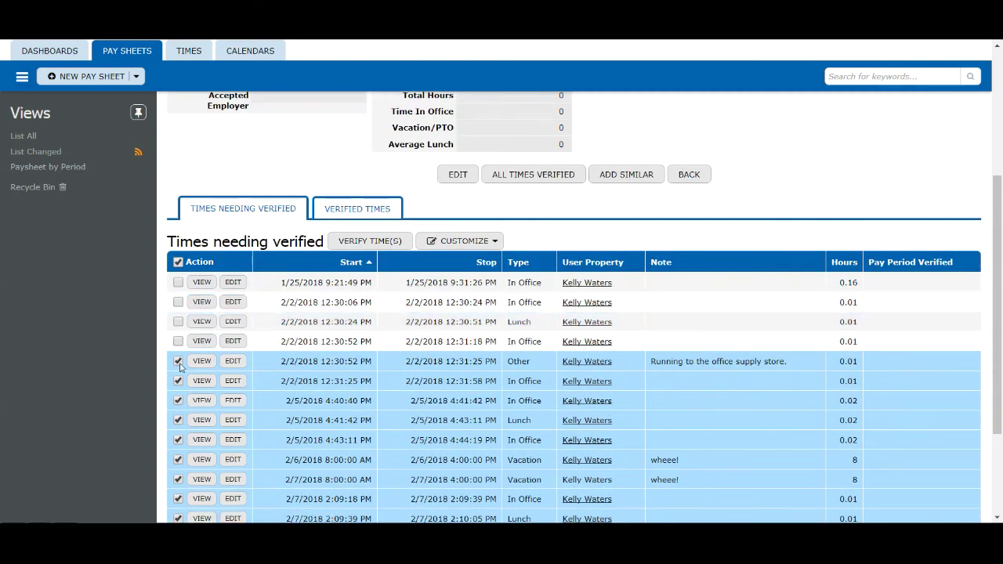
left_click(178, 361)
left_click(178, 380)
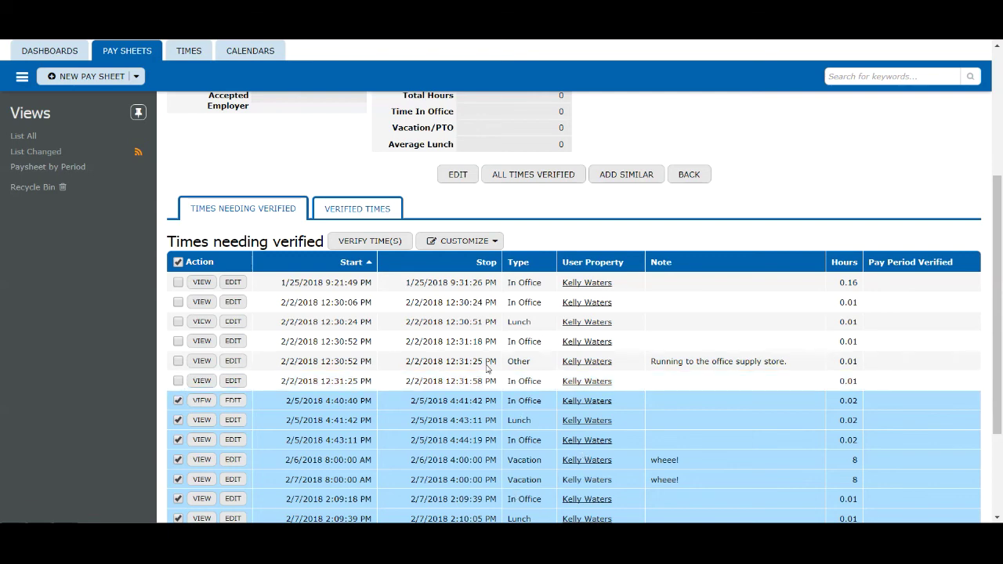
Verify the selected times for the pay period Saturday, February 3, 2018 - Friday, February 16, 2018 and save
left_click(354, 245)
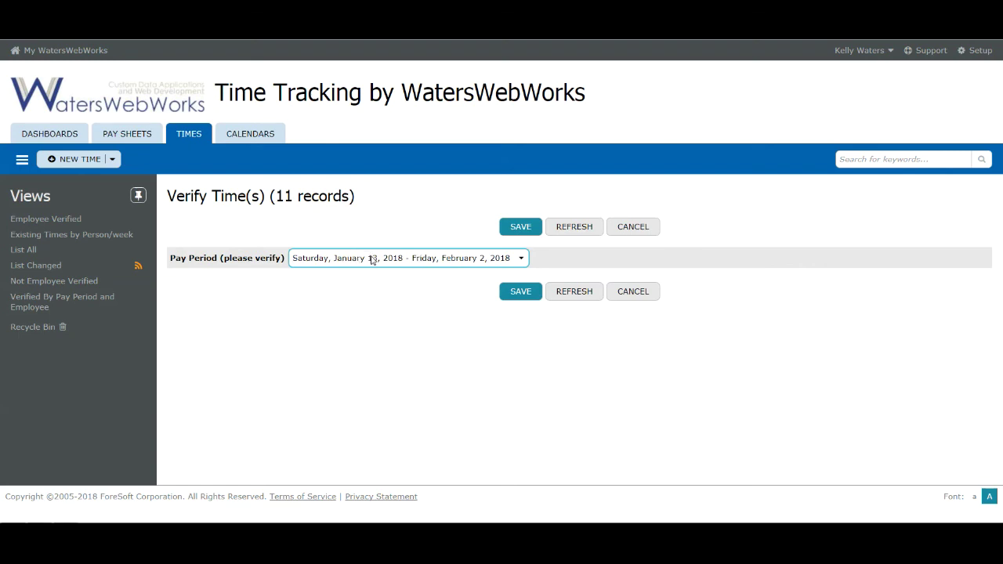
left_click(372, 260)
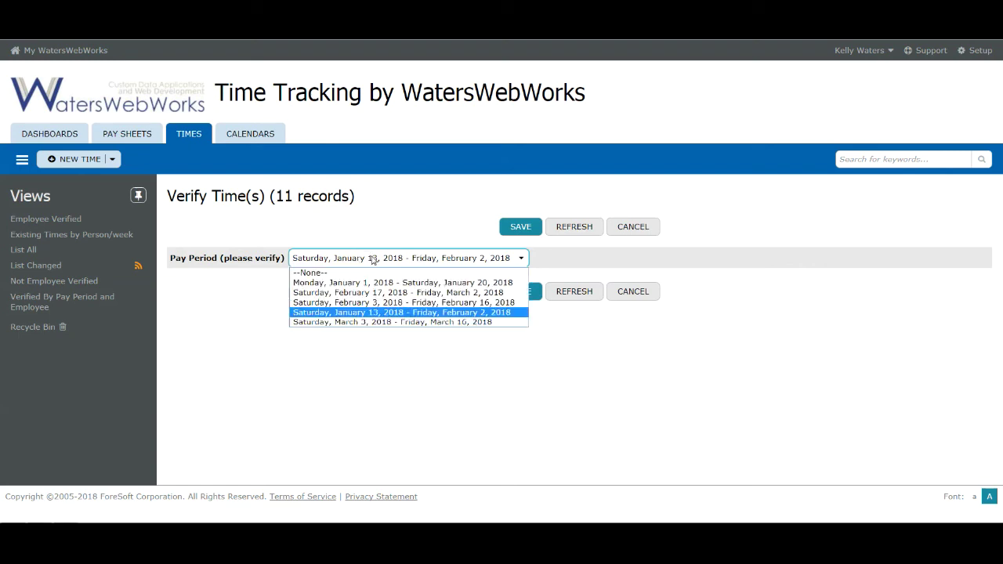
left_click(355, 304)
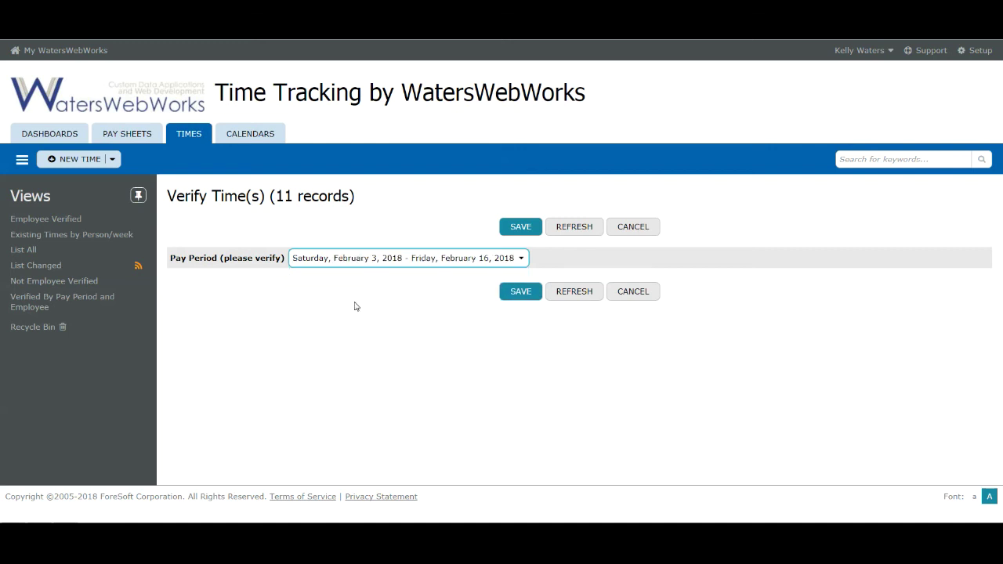
left_click(519, 293)
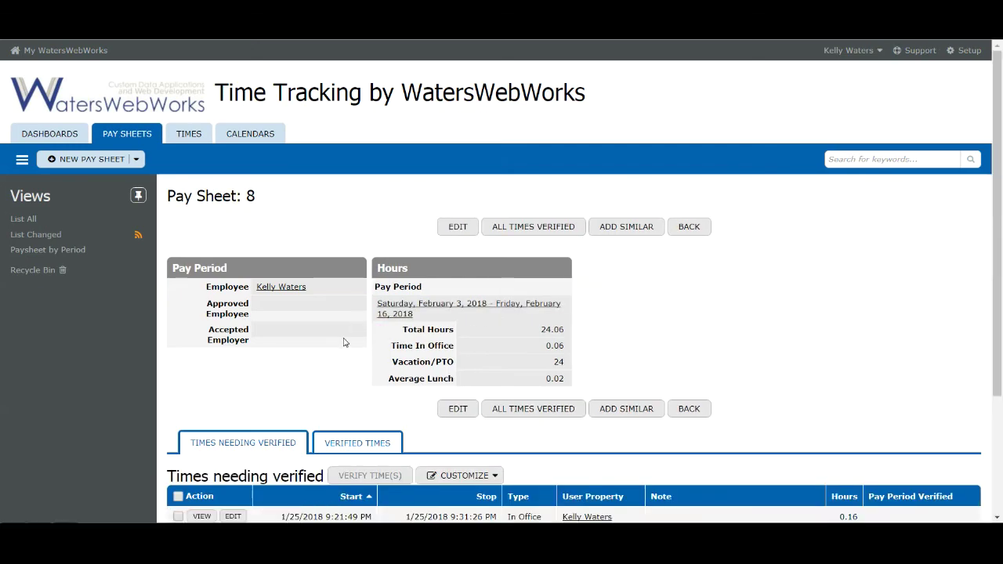
Check the pay sheet's hours and remaining unverified times, and mark the pay sheet as having all times verified
scroll(344, 336, "down", 1)
scroll(347, 278, "down", 1)
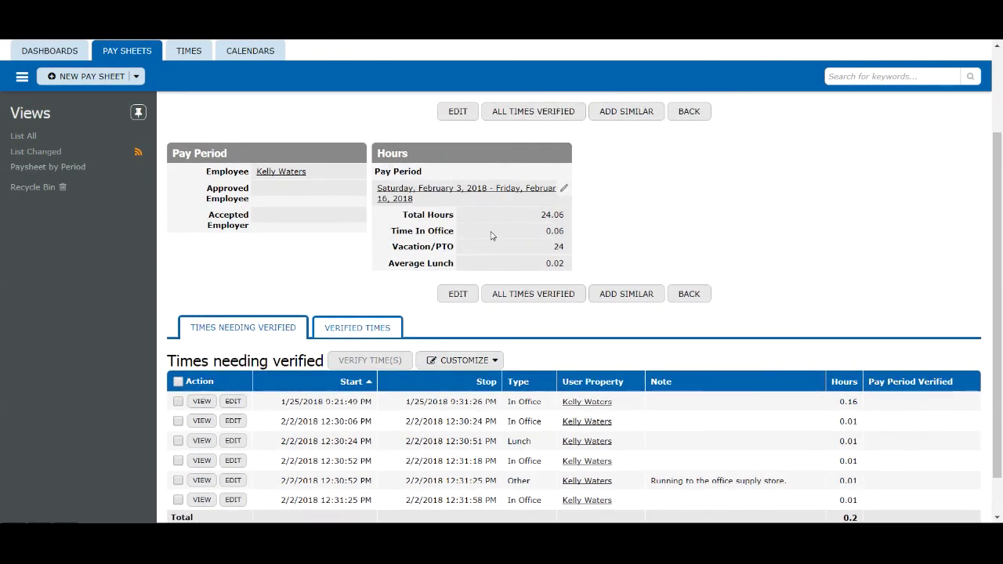
left_click(519, 294)
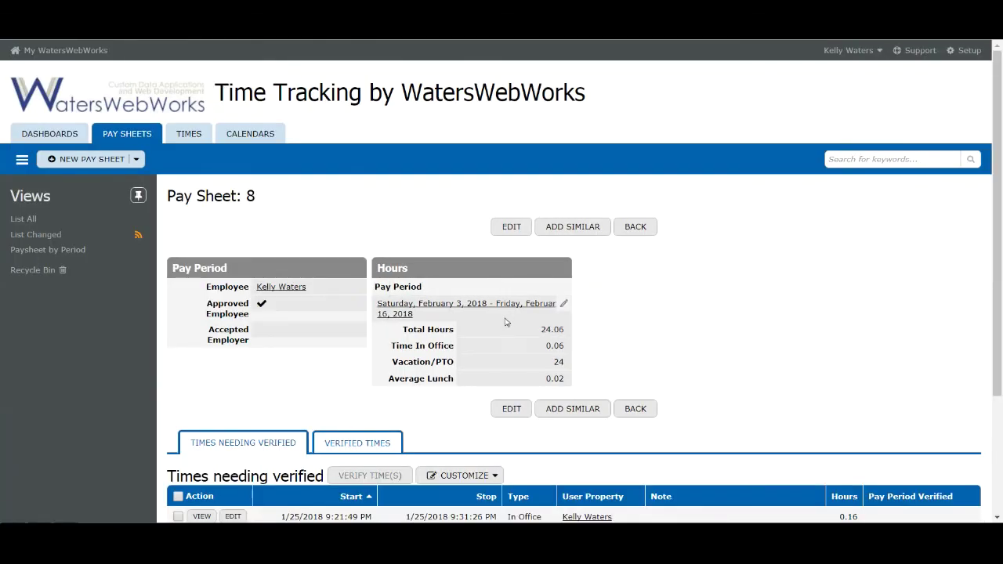
Review the pay sheet's list of verified times and go back from the pay sheet
left_click(357, 443)
scroll(425, 433, "down", 2)
scroll(425, 433, "down", 3)
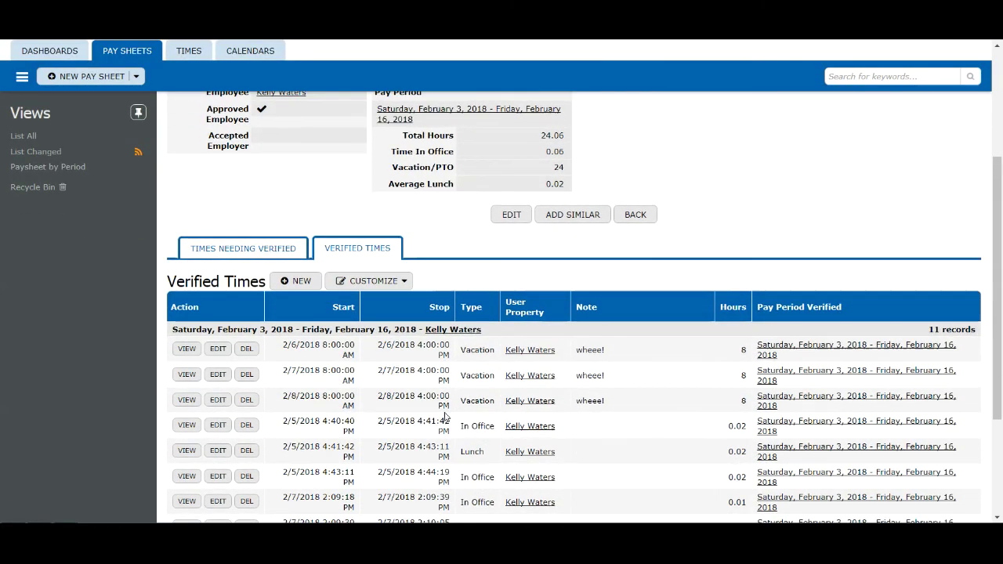
scroll(502, 346, "up", 5)
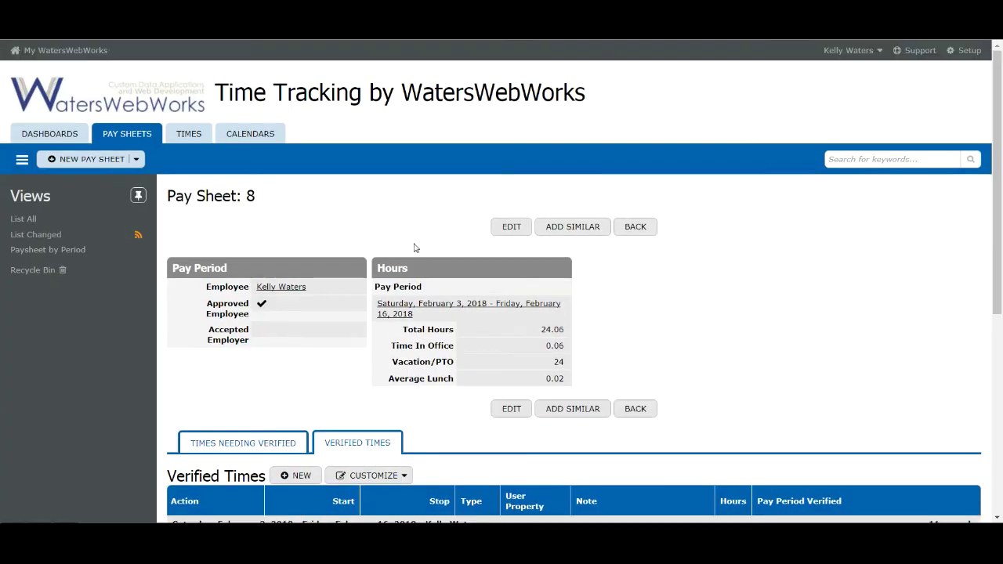
left_click(647, 227)
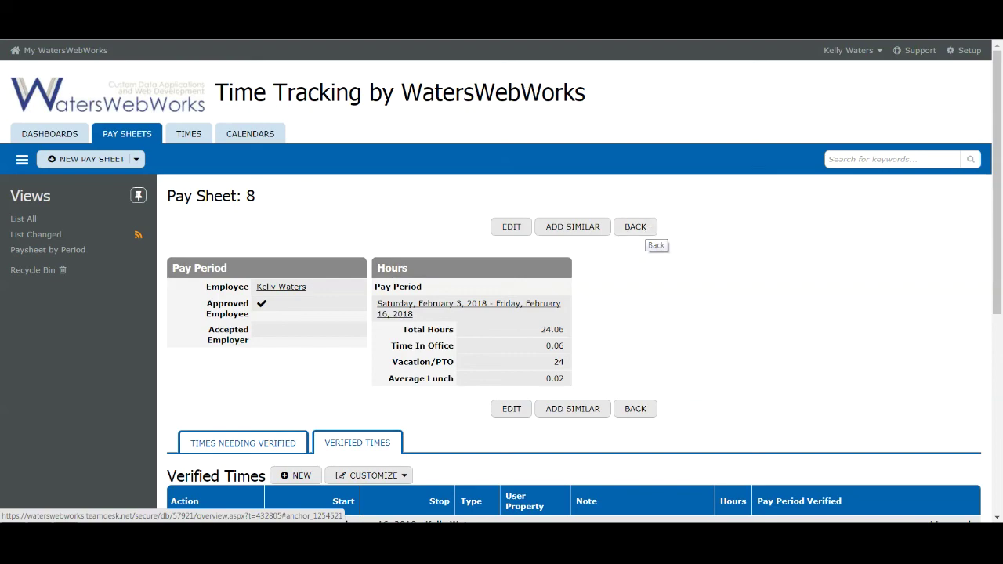